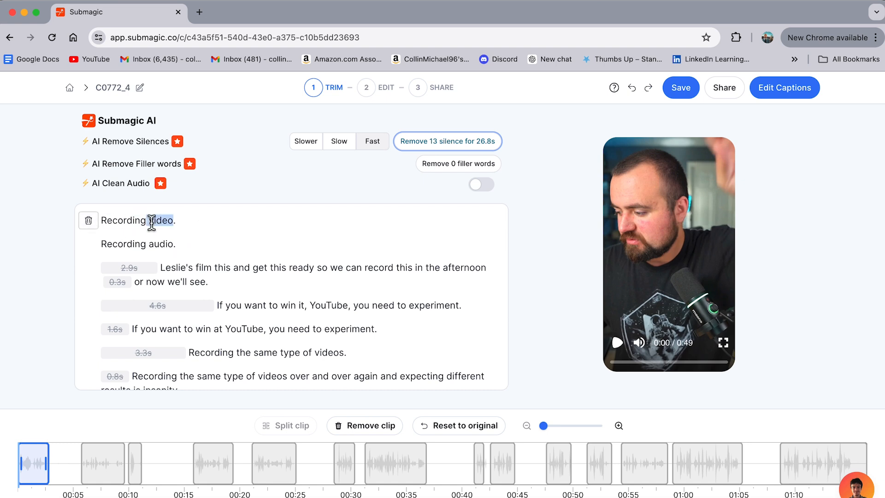
Remove the first four lines from the transcript, from "Recording video." through "If you want to win it, YouTube, you need to experiment.".
left_click(88, 221)
left_click(88, 248)
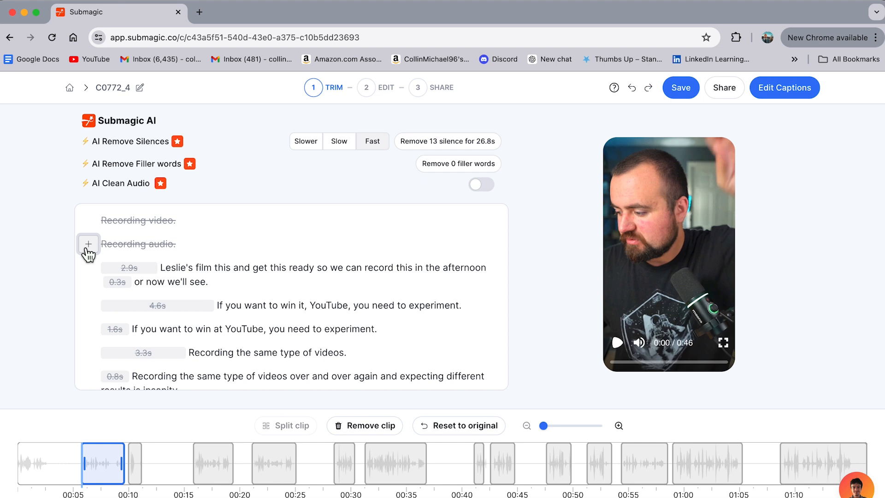
left_click(89, 266)
scroll(88, 258, "down", 1)
left_click(89, 273)
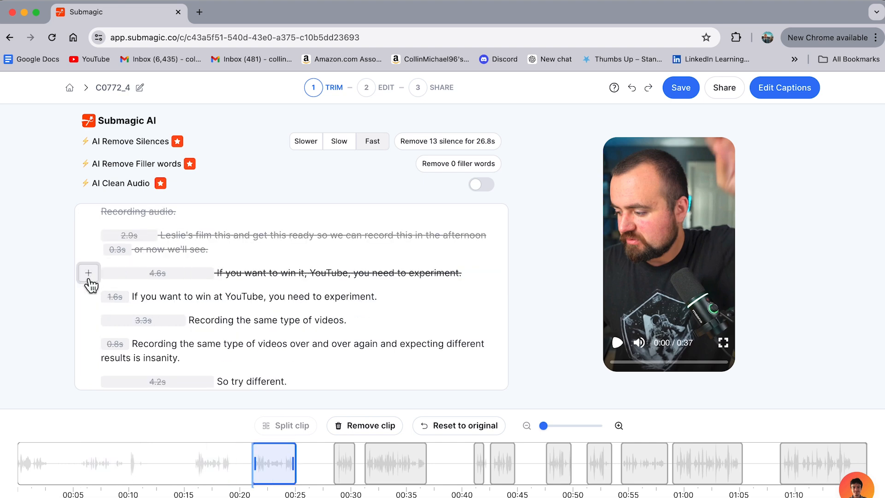
Remove the short "Recording the same type of videos." take, the first three "So try different" takes and the first "Experiment." line.
scroll(91, 286, "down", 3)
scroll(89, 286, "up", 1)
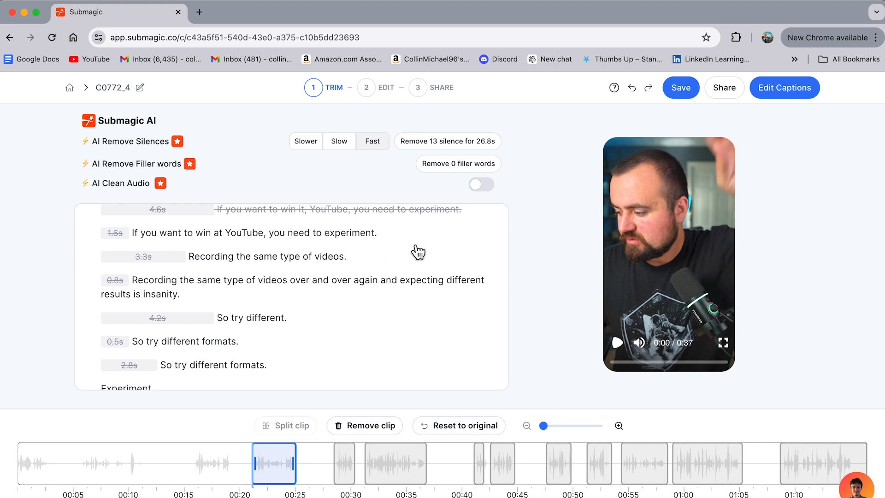
scroll(414, 251, "down", 2)
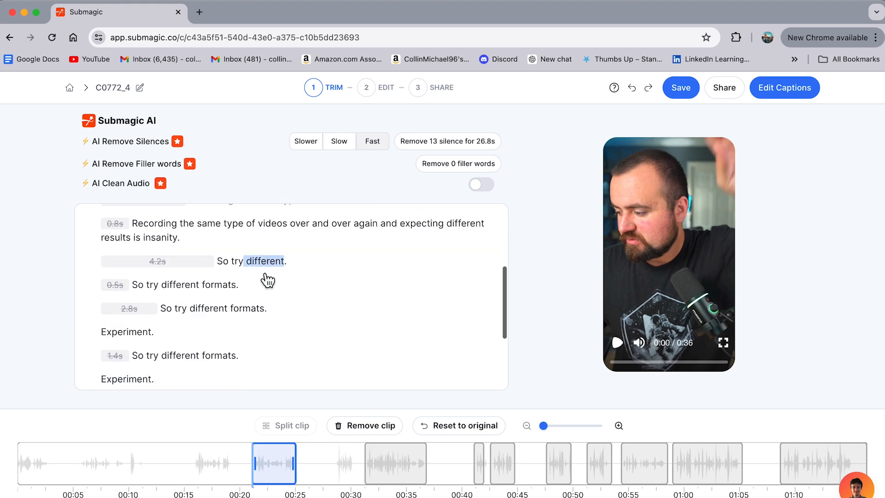
left_click(90, 261)
left_click(90, 285)
left_click(90, 308)
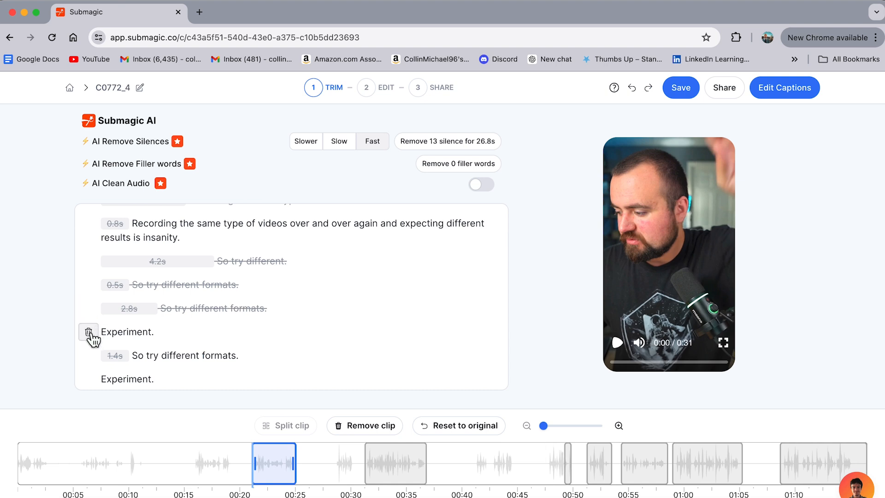
left_click(87, 334)
scroll(221, 336, "down", 4)
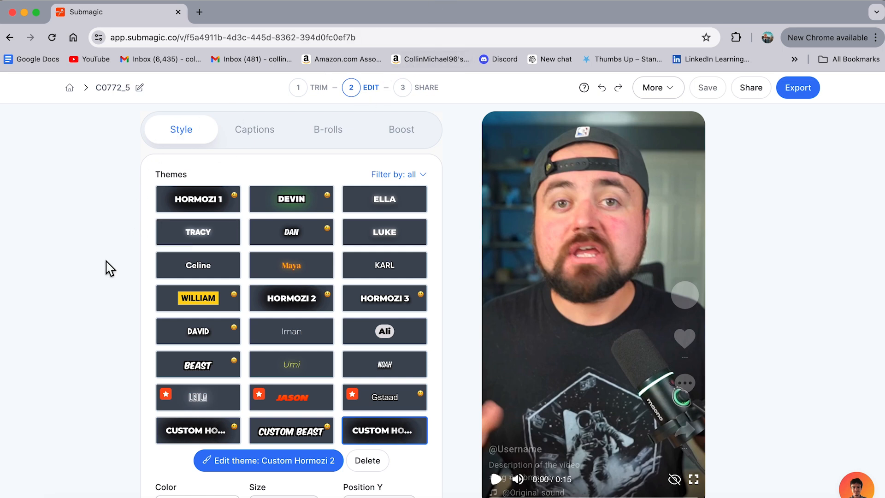
Apply the Hormozi 2 caption theme and play the video preview with it.
left_click(276, 301)
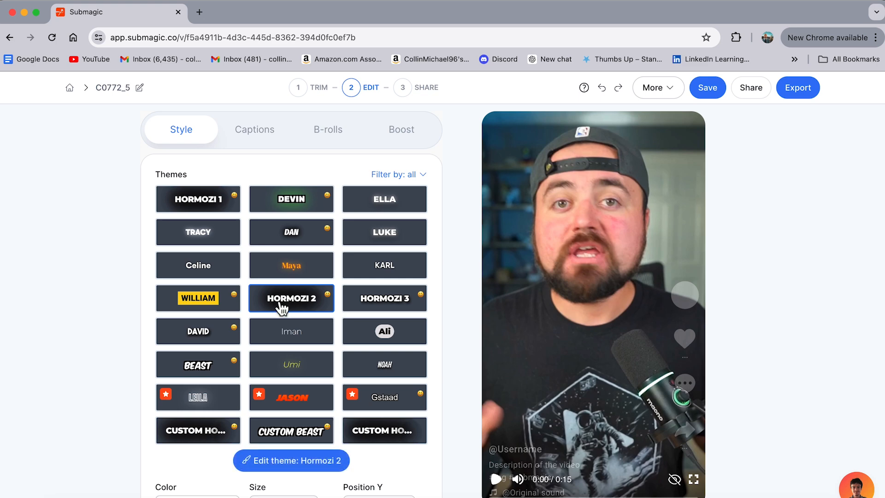
scroll(266, 309, "down", 1)
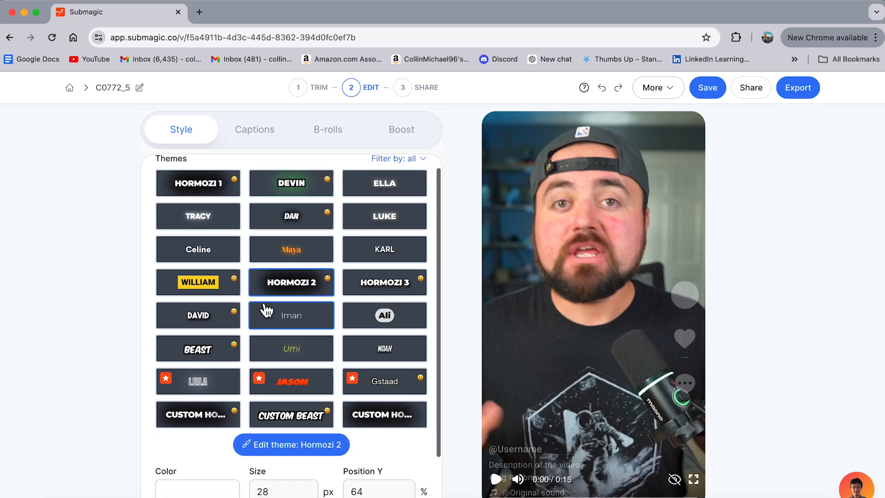
scroll(458, 480, "down", 1)
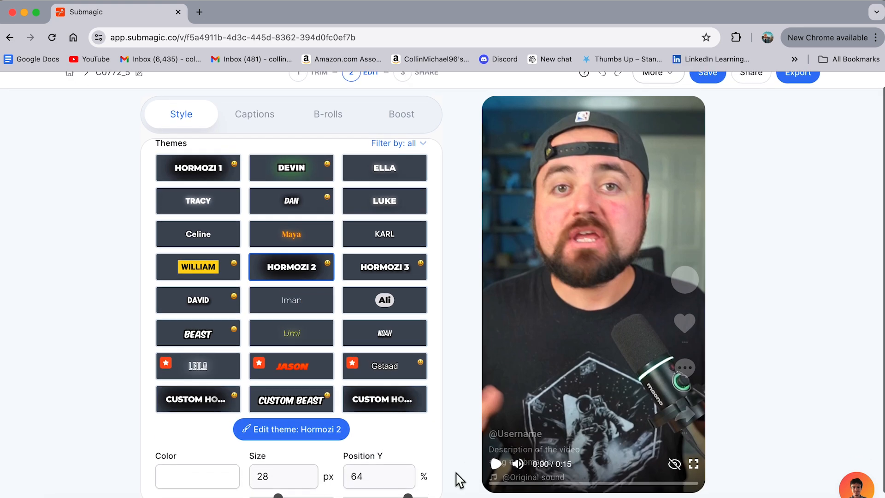
left_click(497, 464)
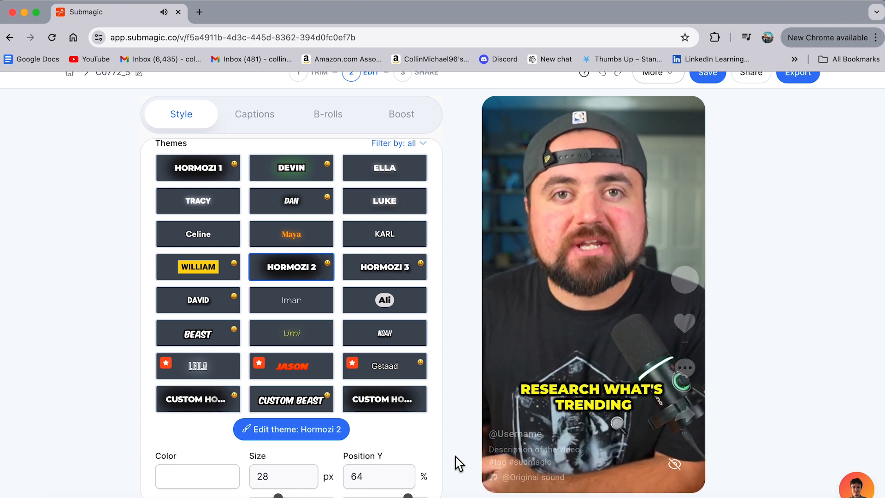
mouse_move(482, 462)
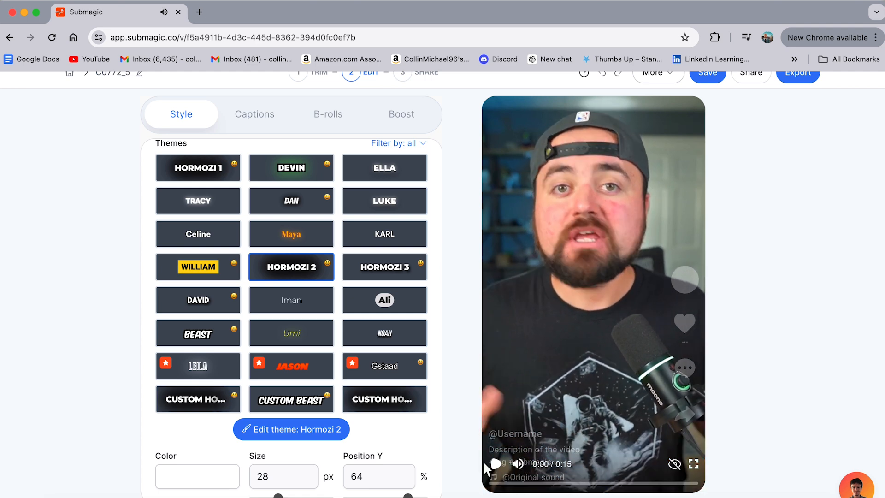
Try the Ali, Beast and Iman caption themes one after another on the video preview.
left_click(364, 302)
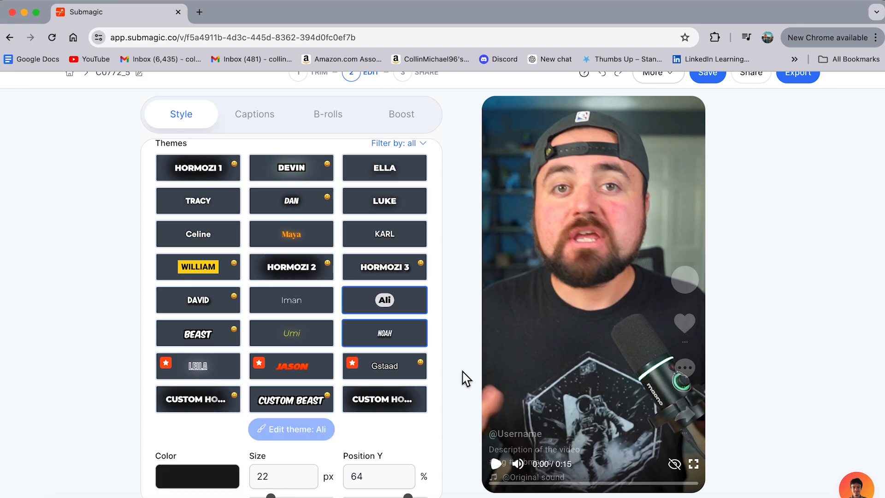
left_click(532, 483)
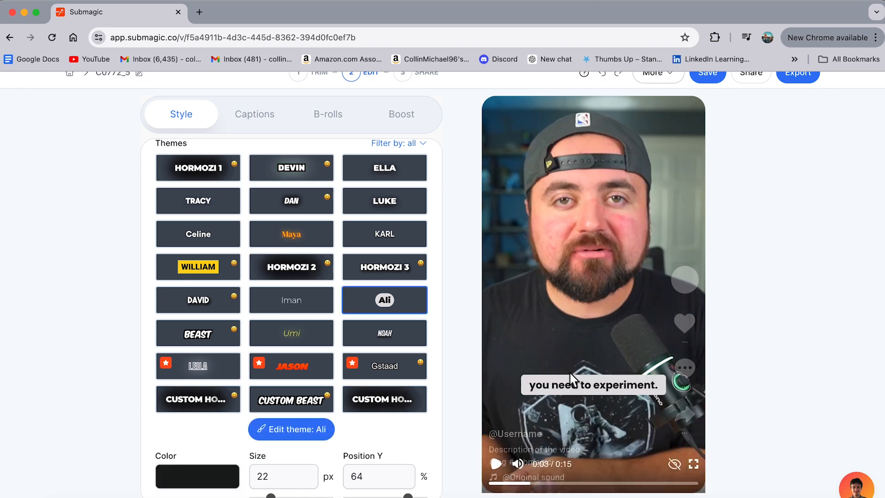
left_click(181, 342)
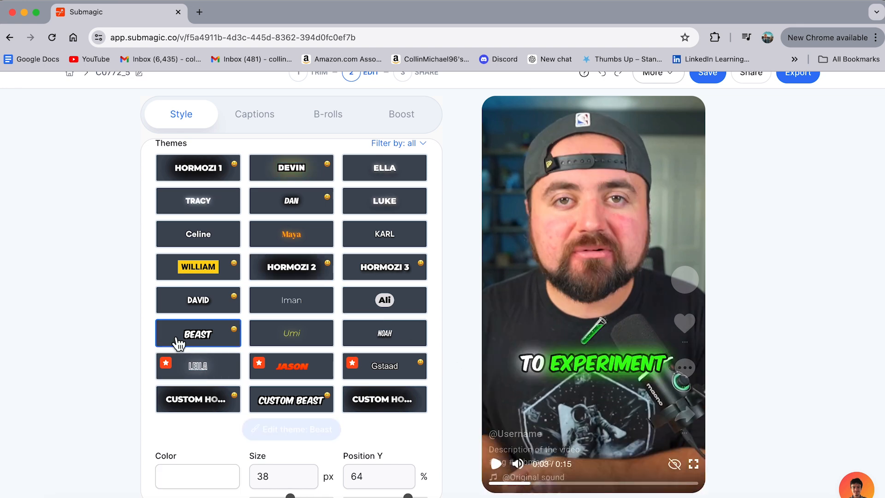
scroll(310, 333, "down", 1)
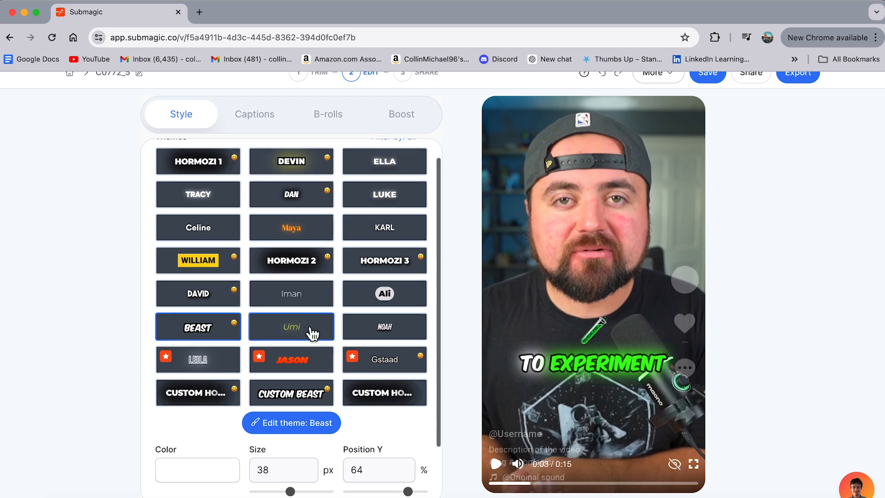
scroll(310, 334, "up", 1)
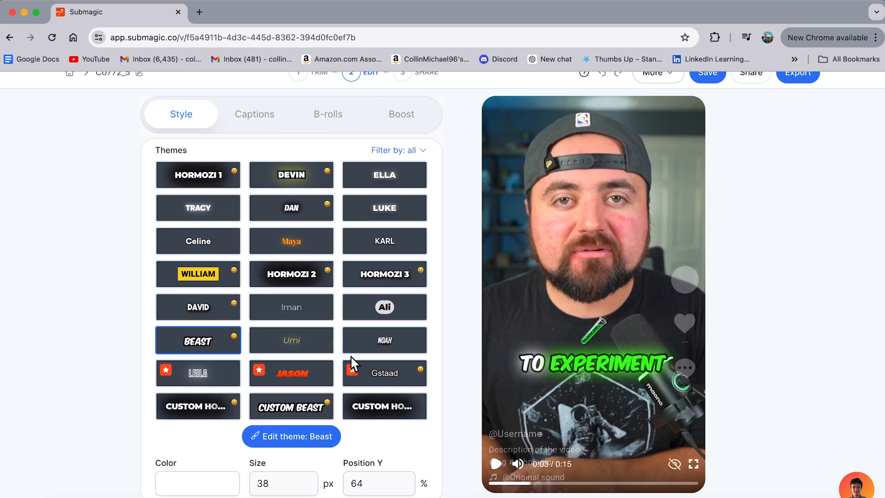
left_click(282, 317)
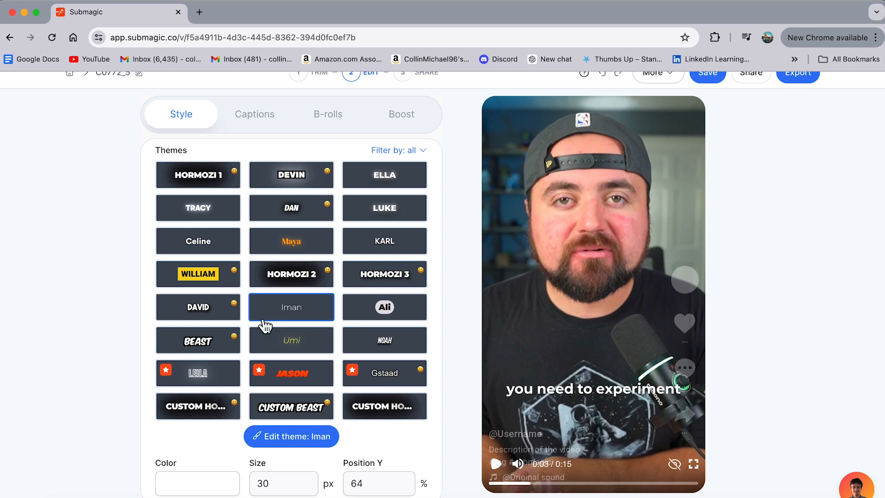
scroll(268, 326, "down", 3)
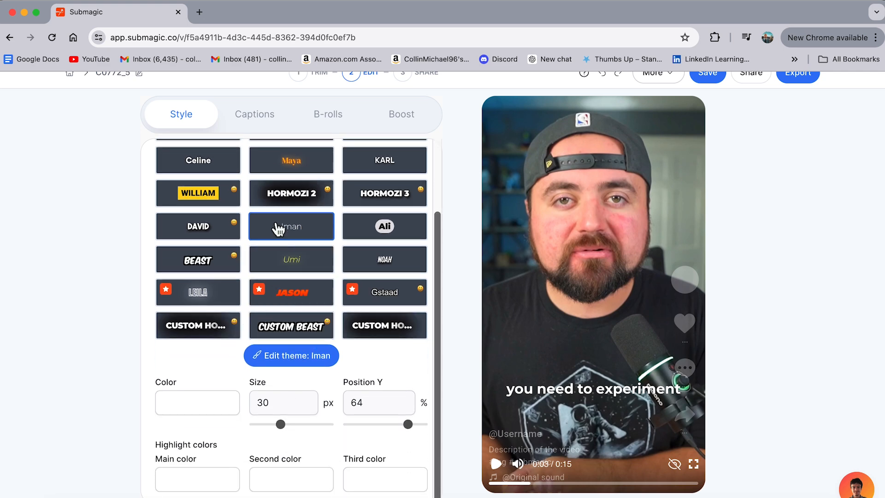
Apply the Custom Hormozi 2 theme, review its font, caption and highlight color settings, and save the theme.
left_click(278, 204)
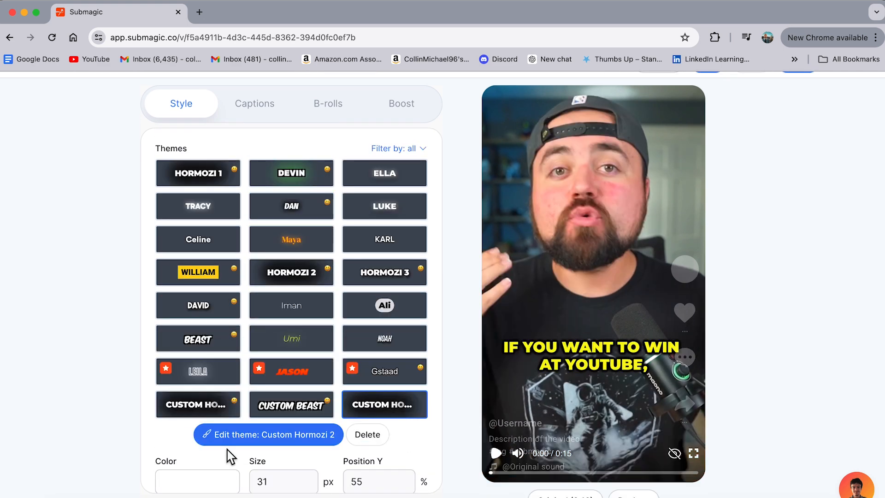
left_click(240, 440)
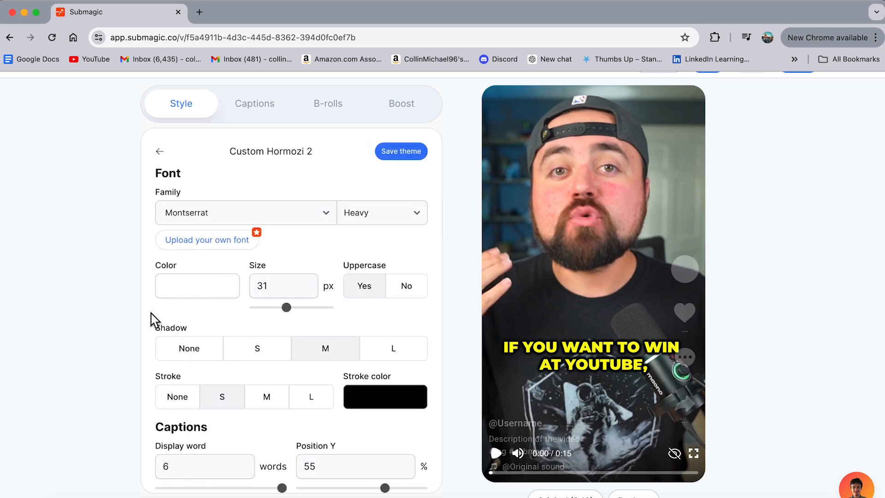
scroll(156, 344, "down", 1)
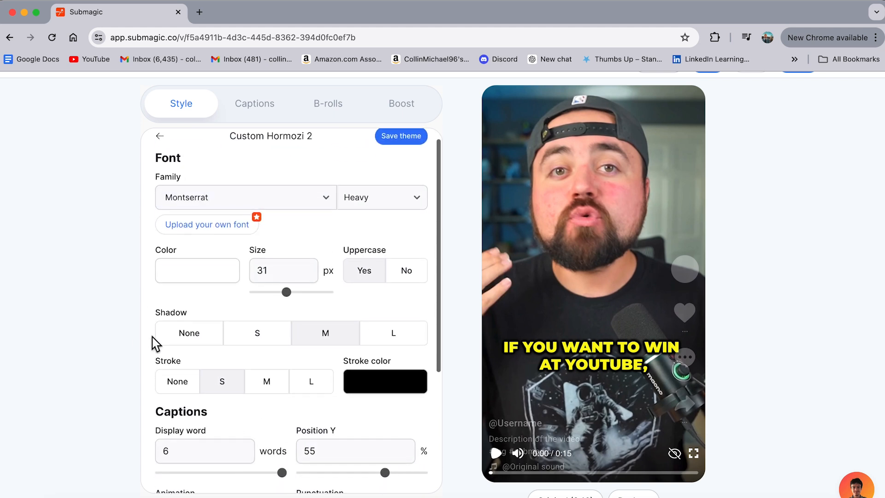
scroll(154, 344, "down", 2)
scroll(145, 401, "down", 2)
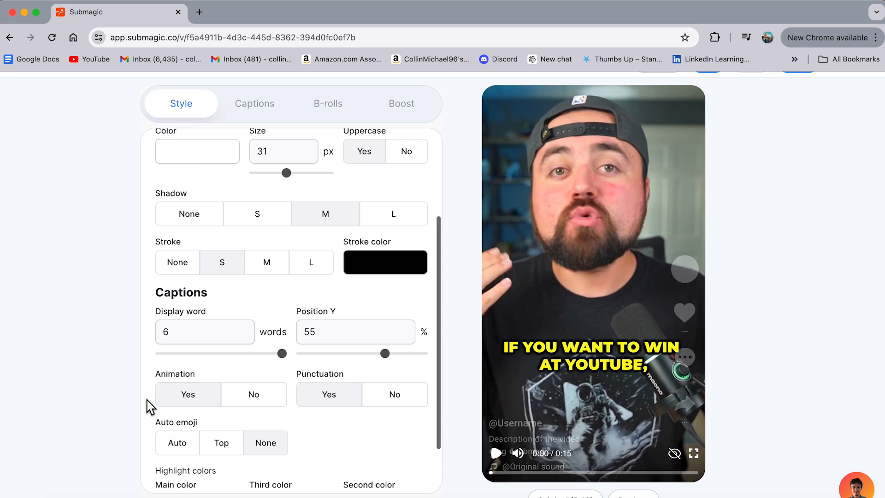
scroll(150, 405, "down", 2)
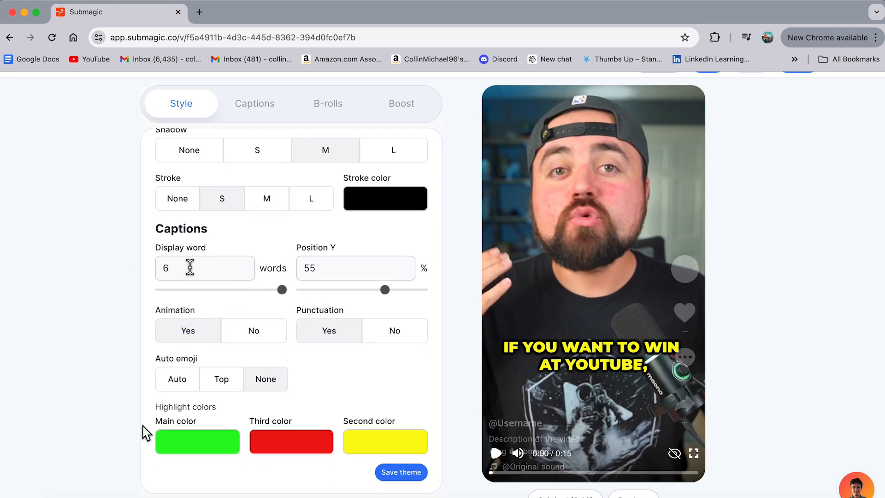
scroll(144, 428, "down", 1)
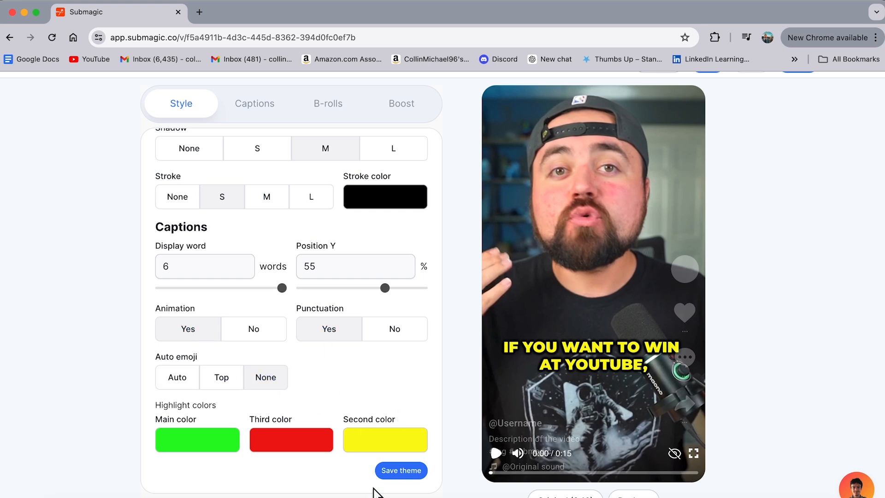
left_click(399, 471)
Open the caption list and delete the emoji from the "So try different formats," caption.
left_click(241, 137)
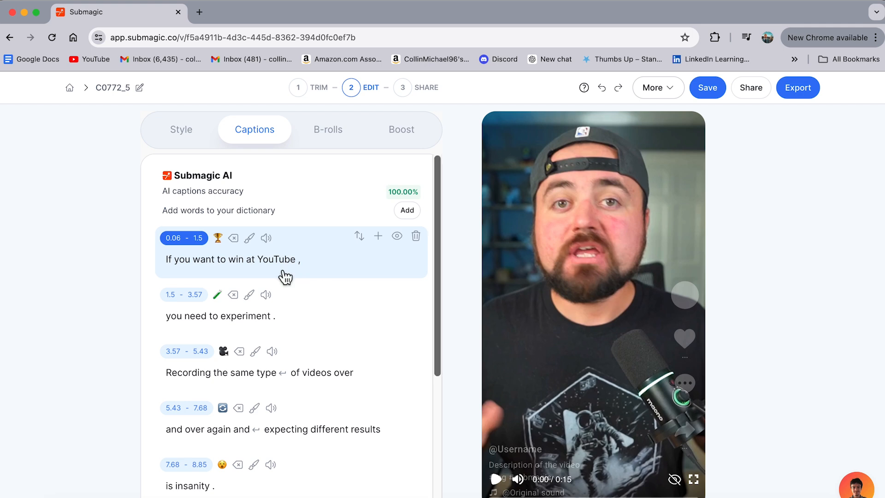
scroll(227, 332, "down", 5)
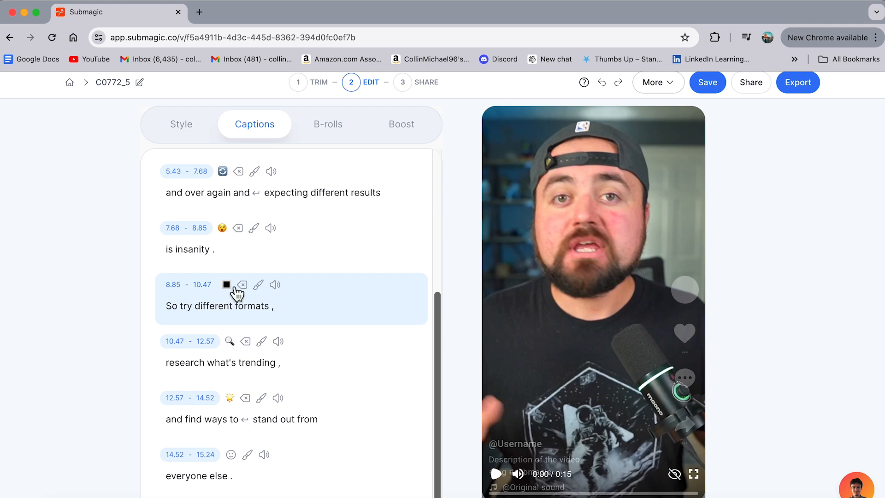
left_click(237, 287)
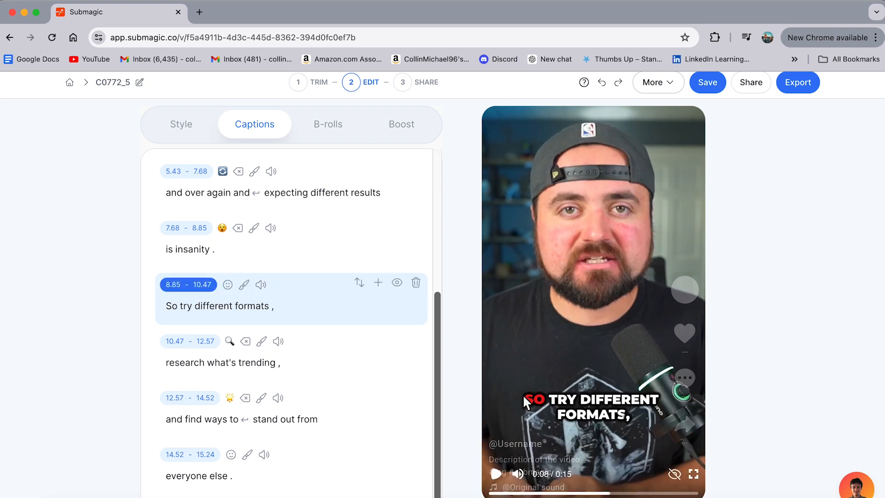
scroll(322, 376, "down", 1)
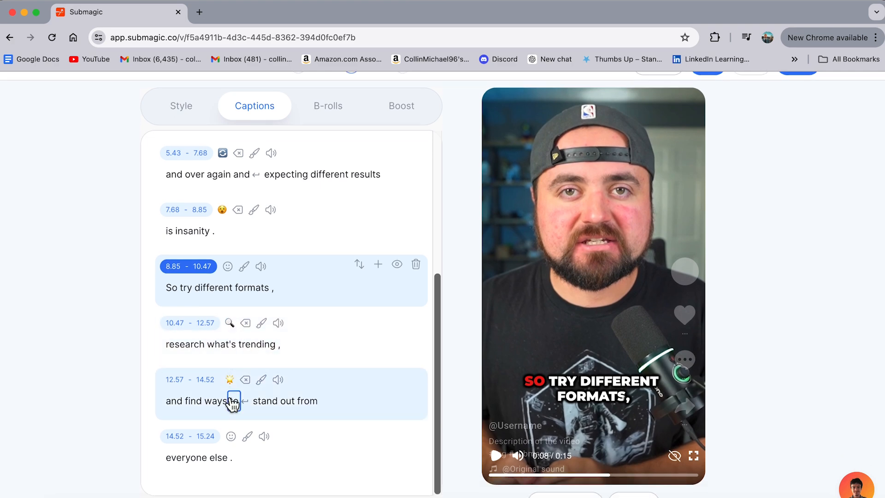
scroll(231, 399, "down", 1)
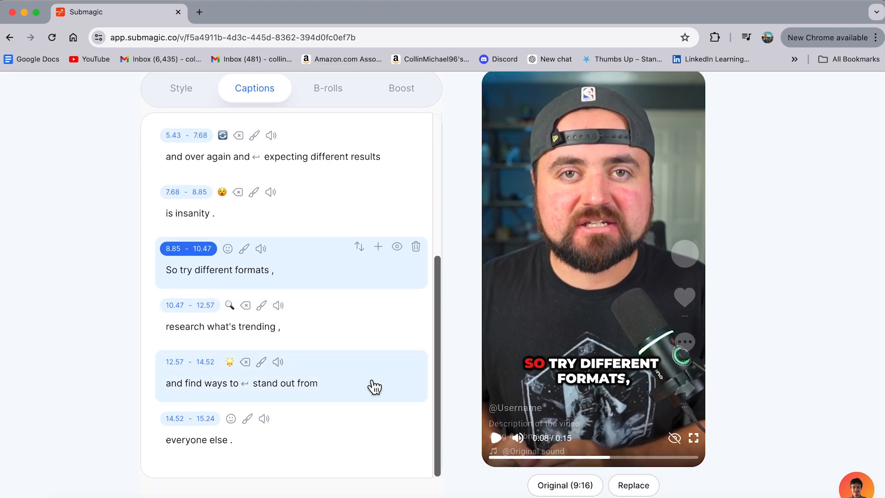
Style the "you need to experiment." caption with centered text over a darkened, blurred background and play the preview from the start.
scroll(356, 377, "up", 5)
left_click(296, 212)
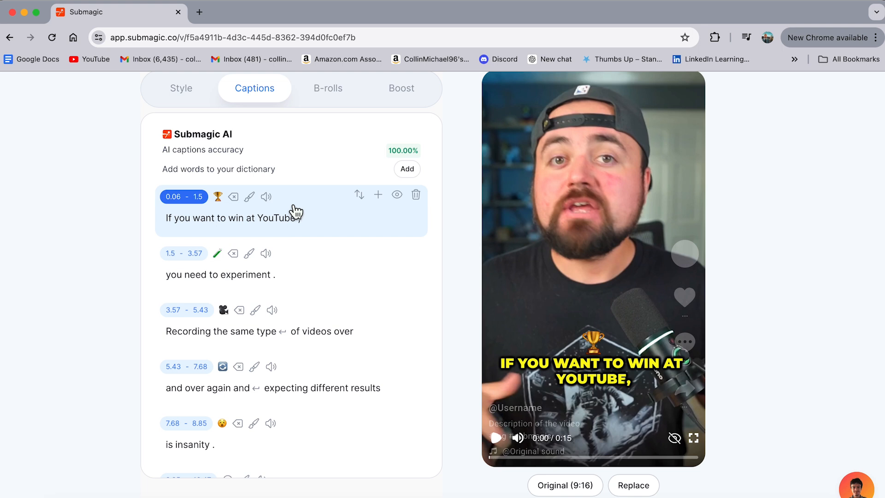
left_click(251, 260)
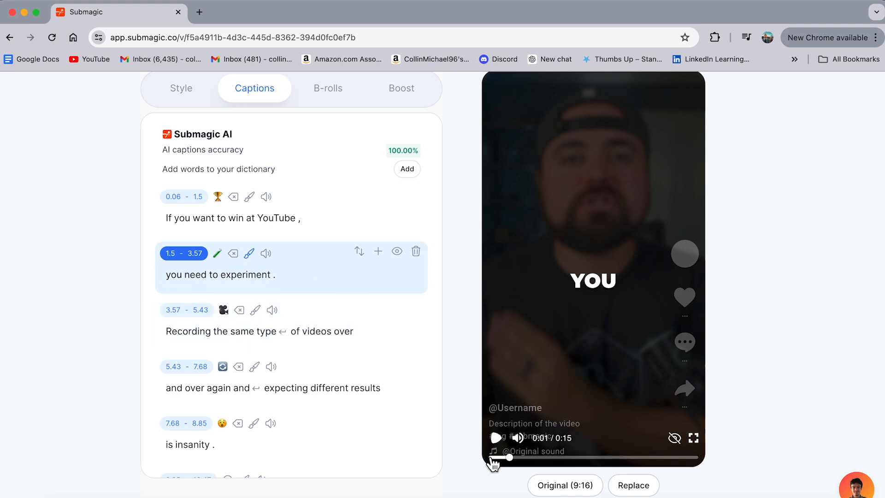
left_click(491, 457)
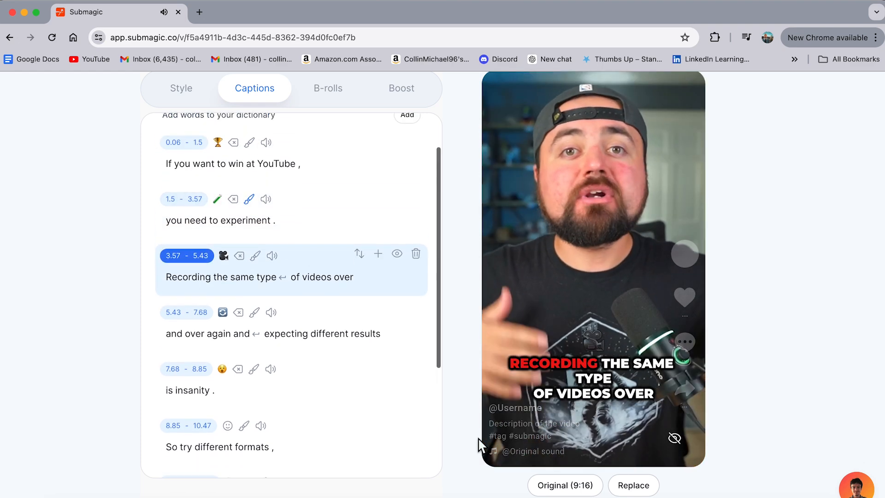
left_click(496, 441)
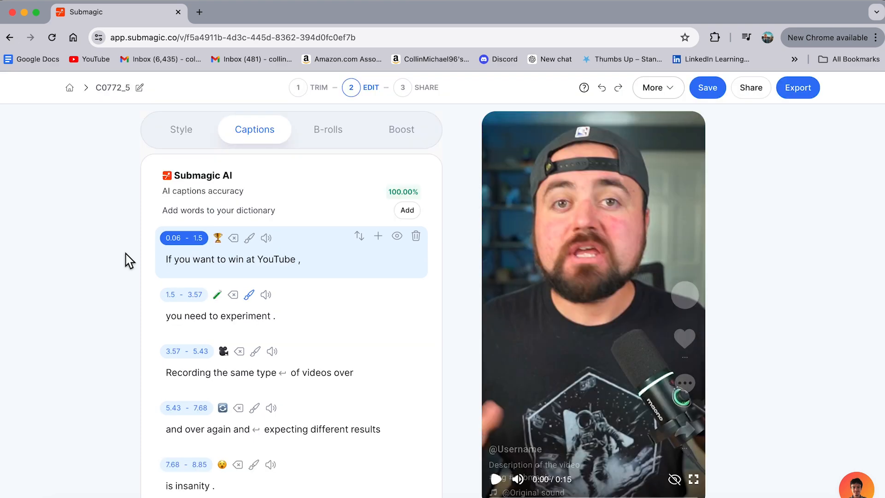
Open the B-roll list and look over the GIF and image overlay options for the first line without applying any.
left_click(337, 137)
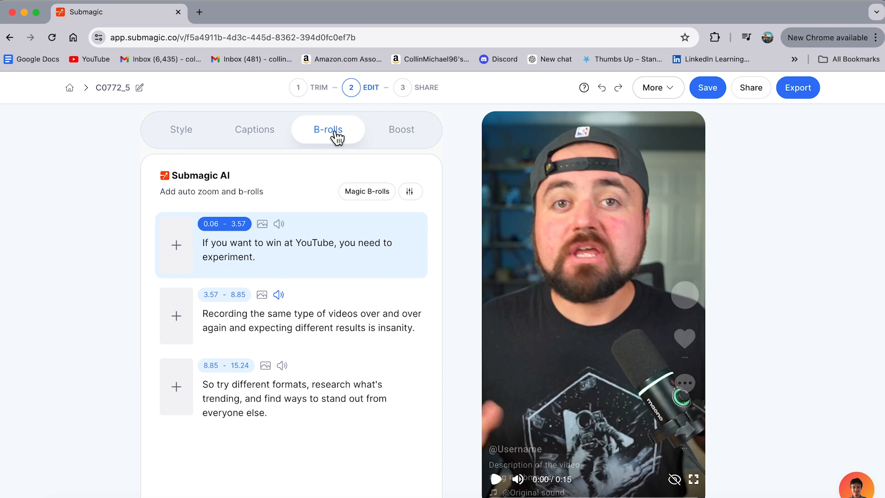
left_click(263, 225)
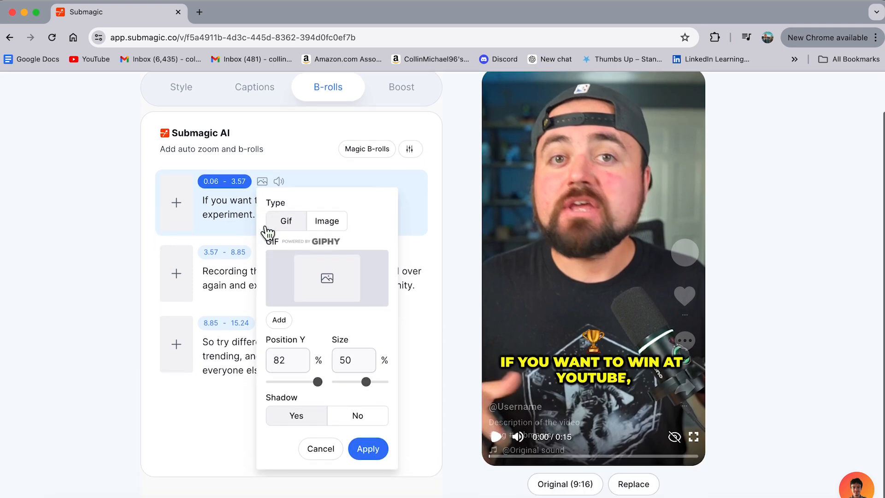
left_click(319, 451)
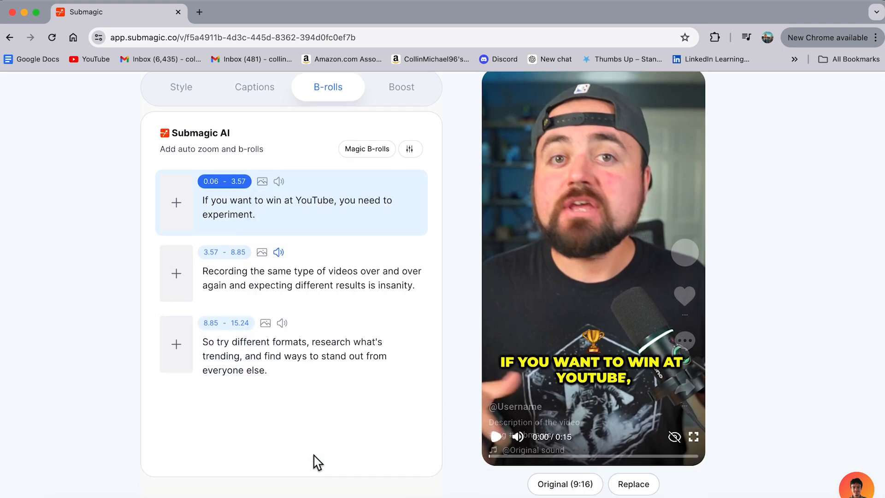
Start adding a B-roll to the "Recording the same type of videos" line and compare the free and premium stock videos.
left_click(176, 274)
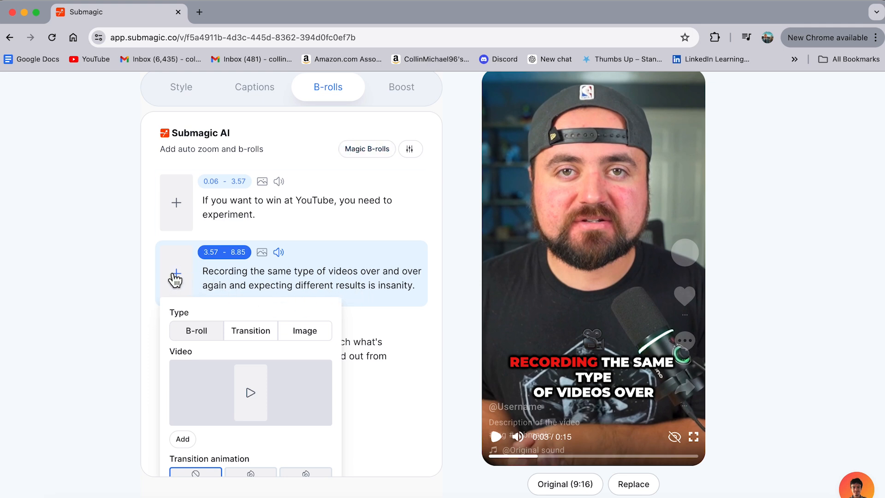
scroll(236, 426, "down", 5)
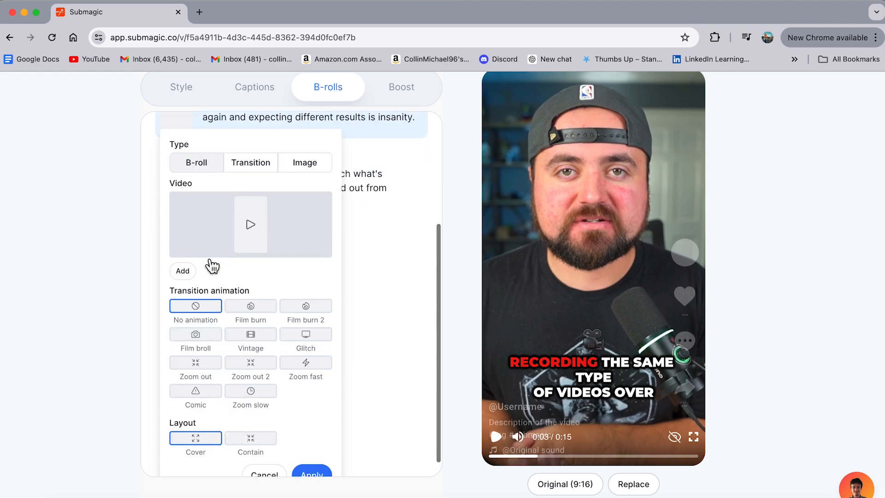
left_click(211, 248)
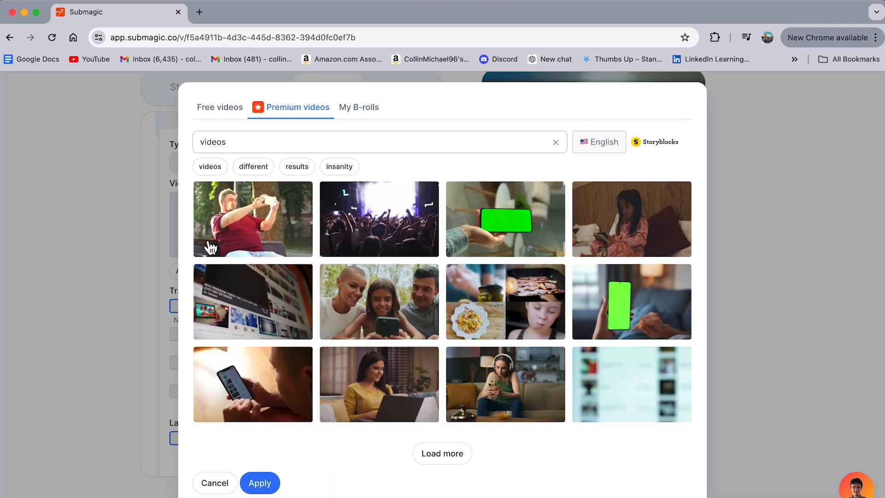
left_click(209, 113)
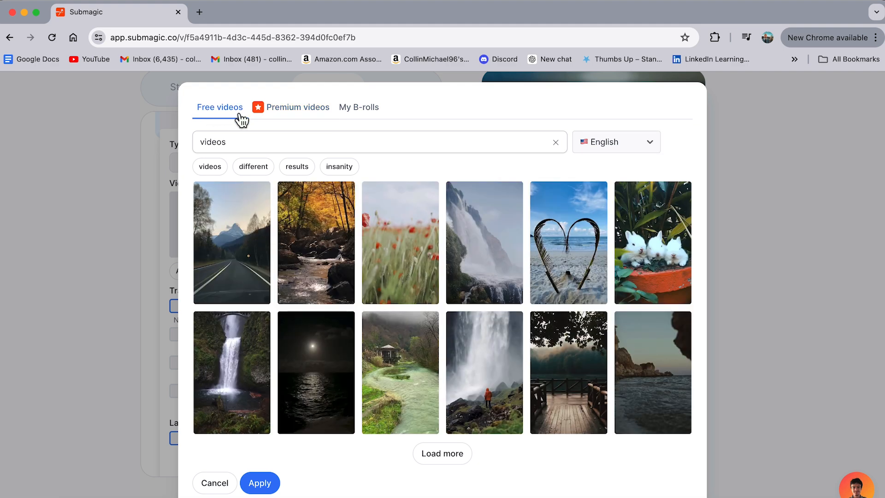
left_click(290, 116)
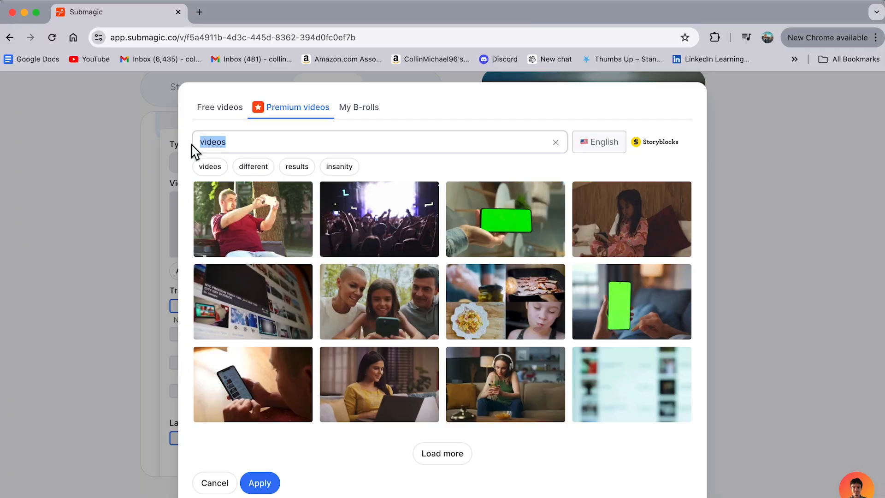
Search the premium videos for "filming" and insert the clip of the man in headphones filming himself beside a laptop.
type("filming")
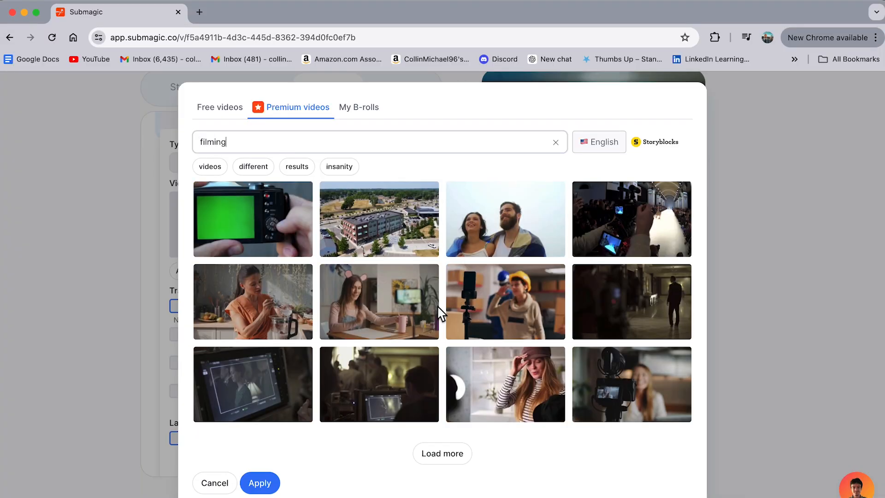
left_click(440, 455)
scroll(519, 353, "down", 5)
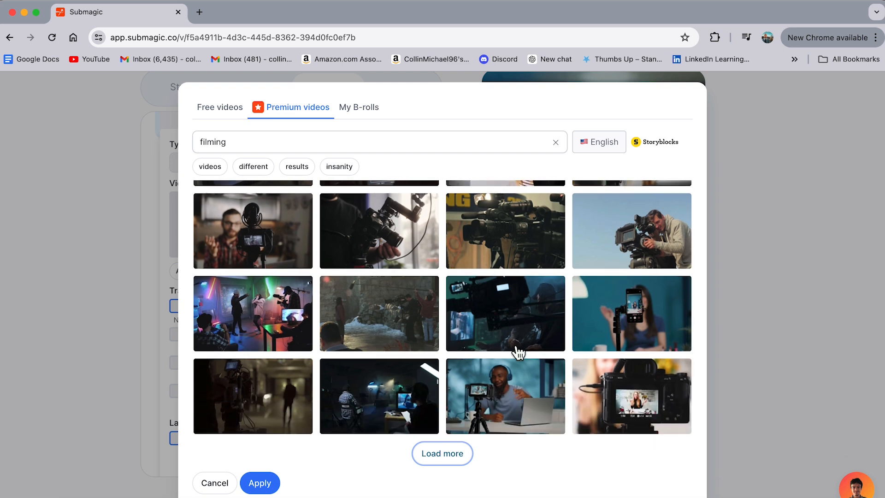
left_click(507, 398)
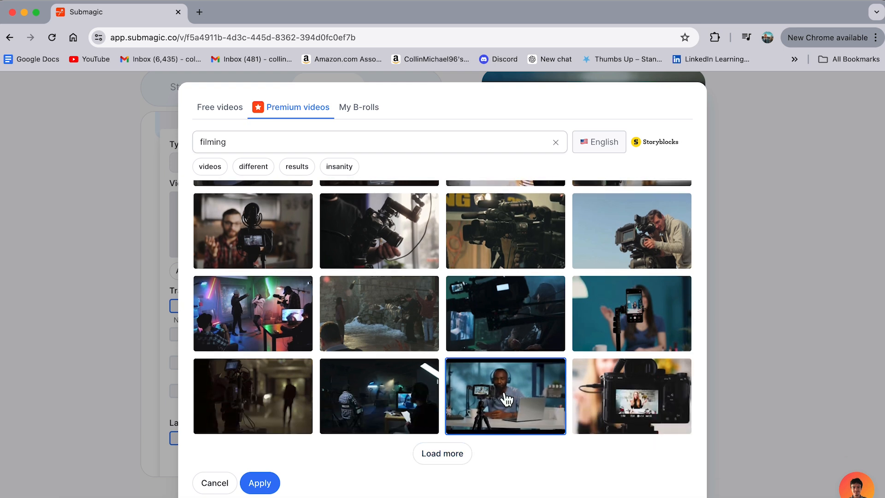
left_click(256, 484)
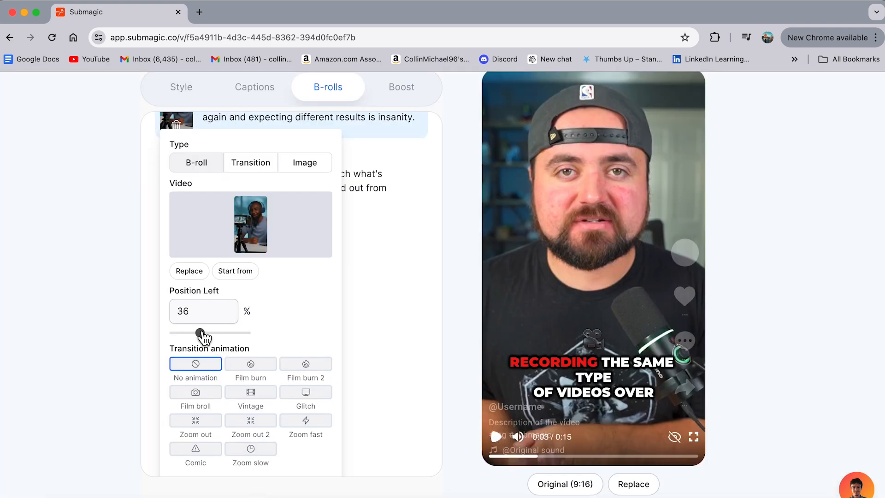
Set the B-roll's left position to 40% and its transition animation to Zoom out, and apply the settings.
left_click_drag(202, 334, 204, 335)
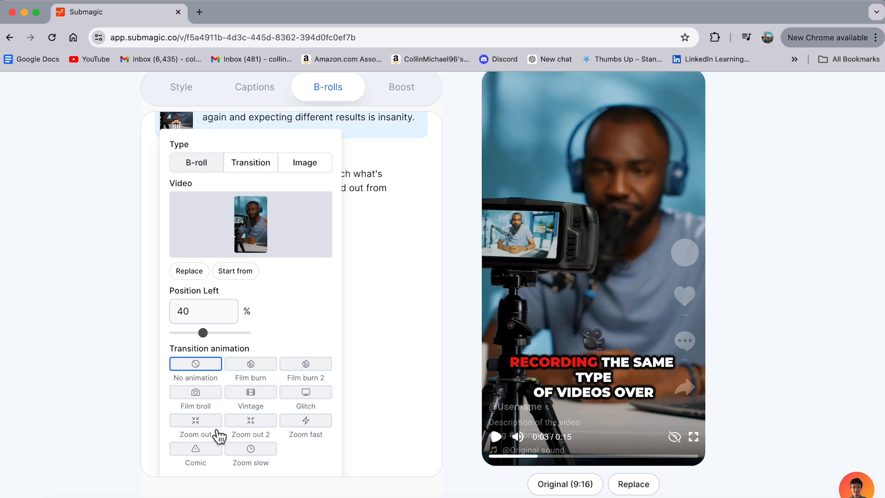
left_click(194, 428)
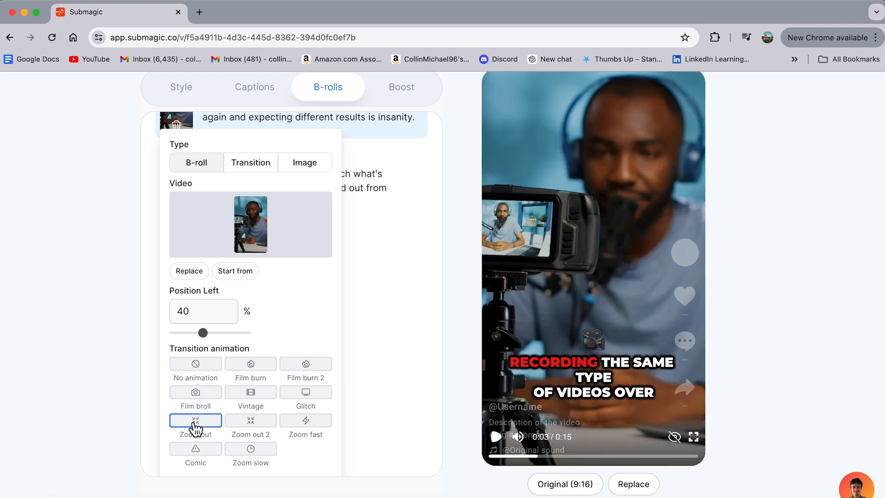
scroll(289, 330, "down", 3)
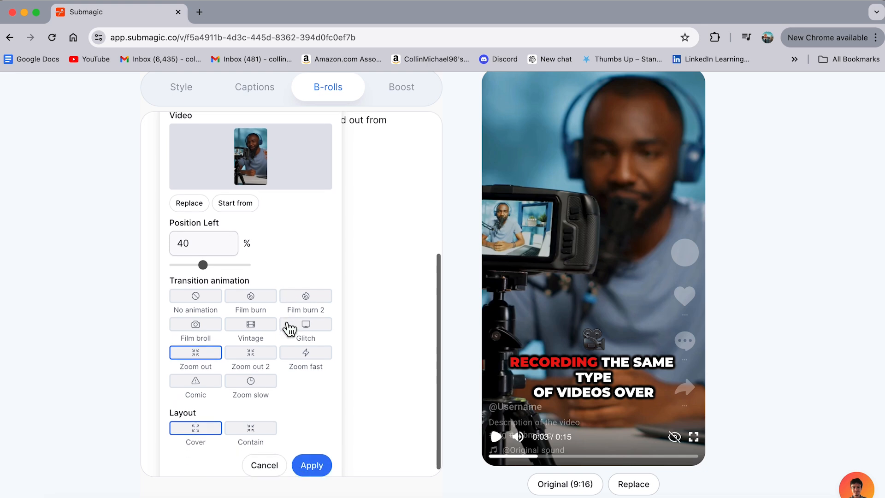
left_click(311, 461)
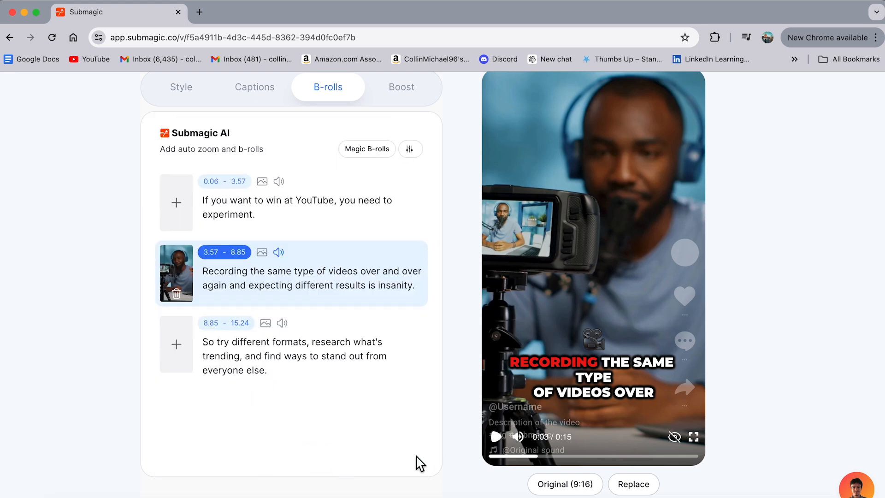
Play back the B-roll in the preview, and split the third line into a new line starting at "and find ways".
left_click(492, 457)
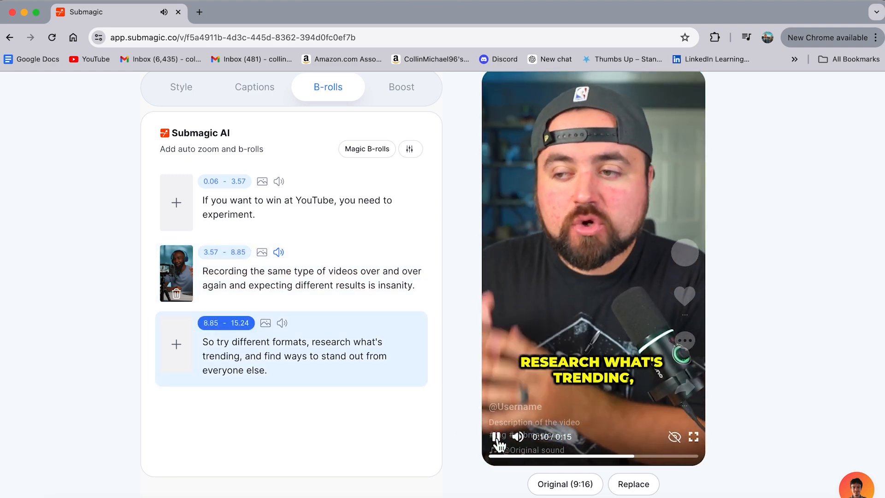
left_click(496, 438)
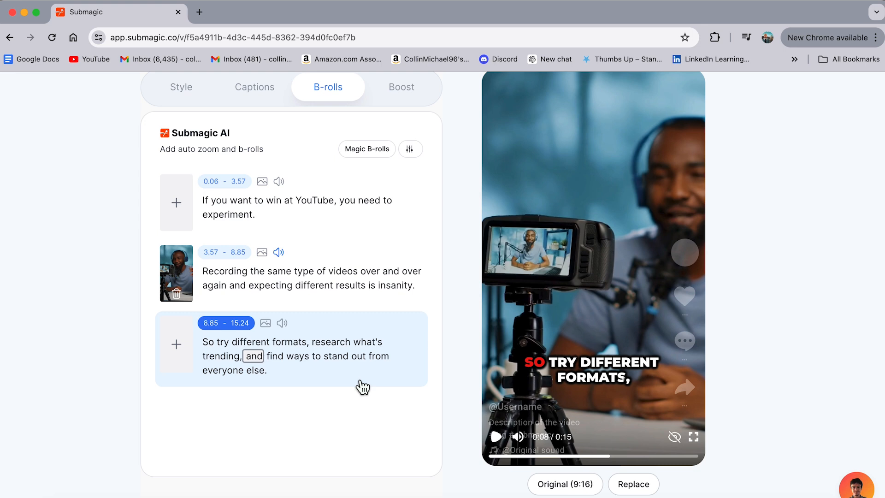
left_click(255, 358)
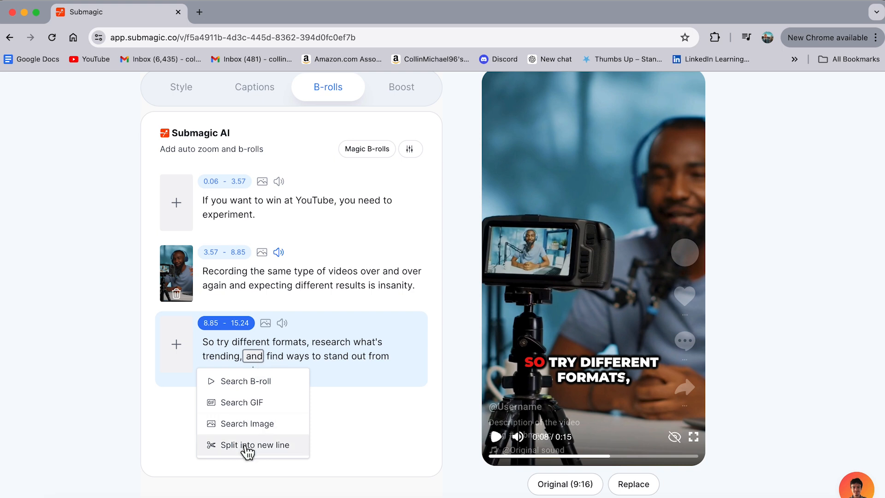
left_click(248, 450)
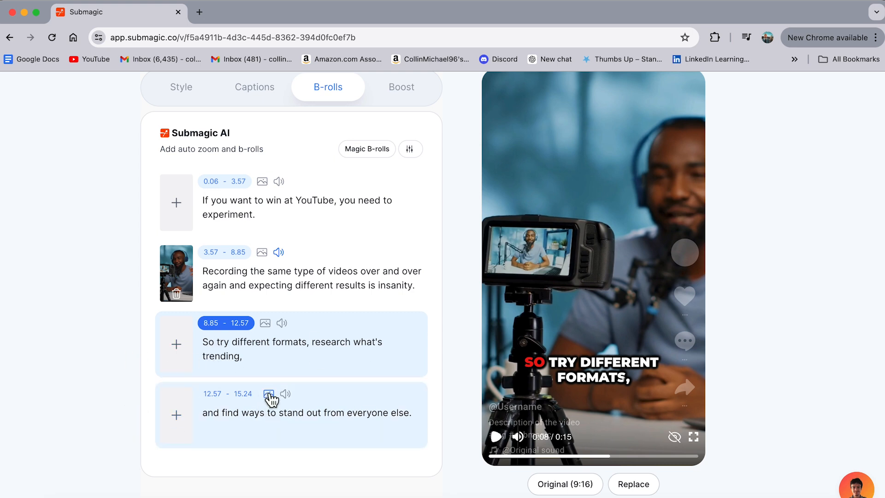
Add the premium image of a red pencil among black ones, searched as "be different", to the "and find ways to stand out" line.
left_click(269, 396)
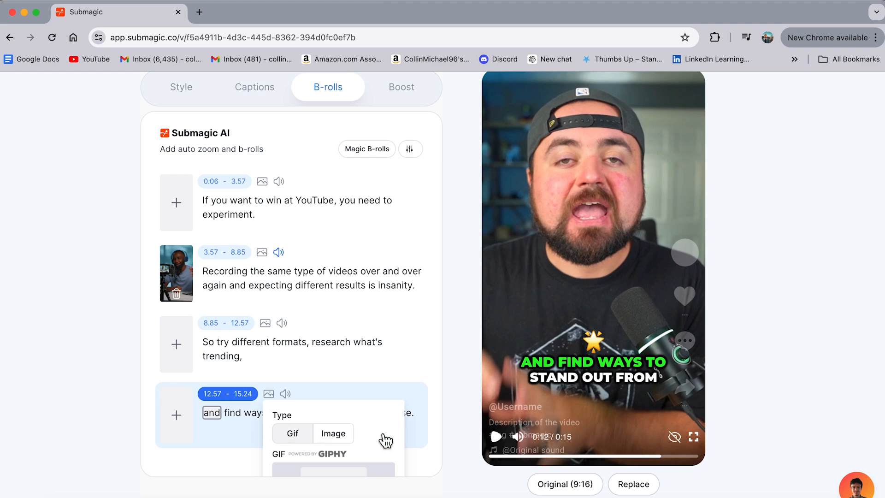
scroll(382, 440, "down", 3)
scroll(313, 337, "down", 2)
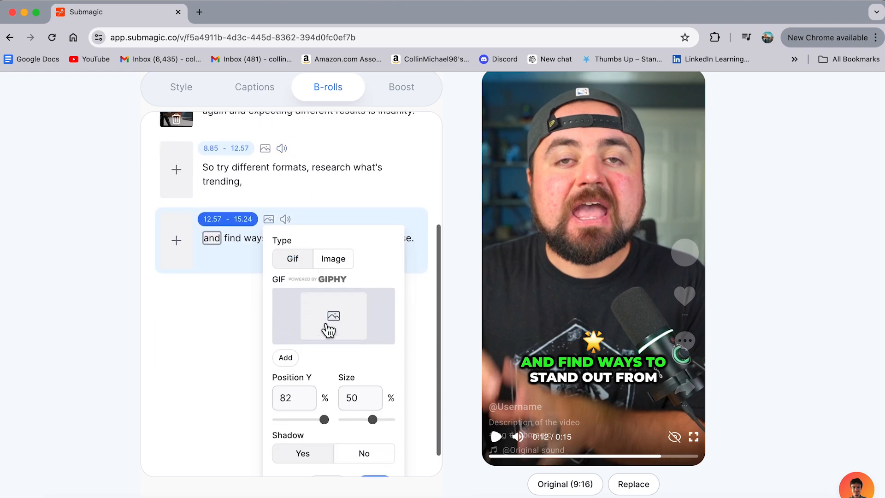
left_click(326, 330)
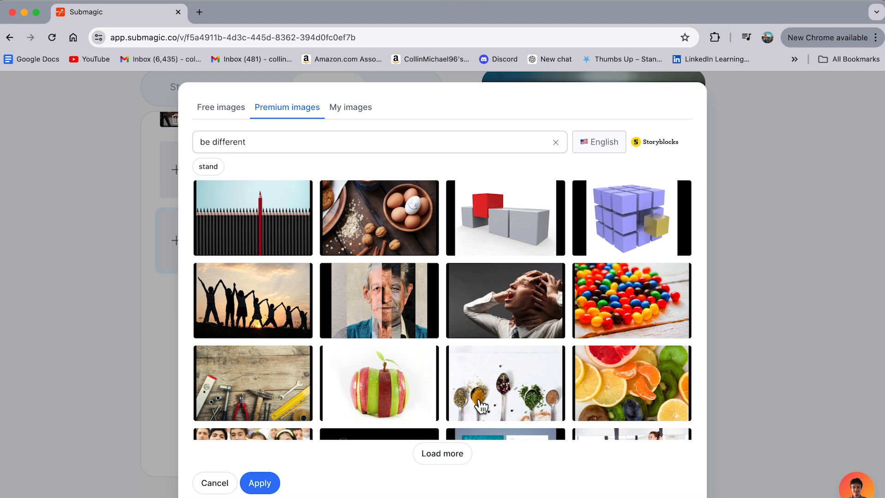
left_click(249, 226)
left_click(256, 483)
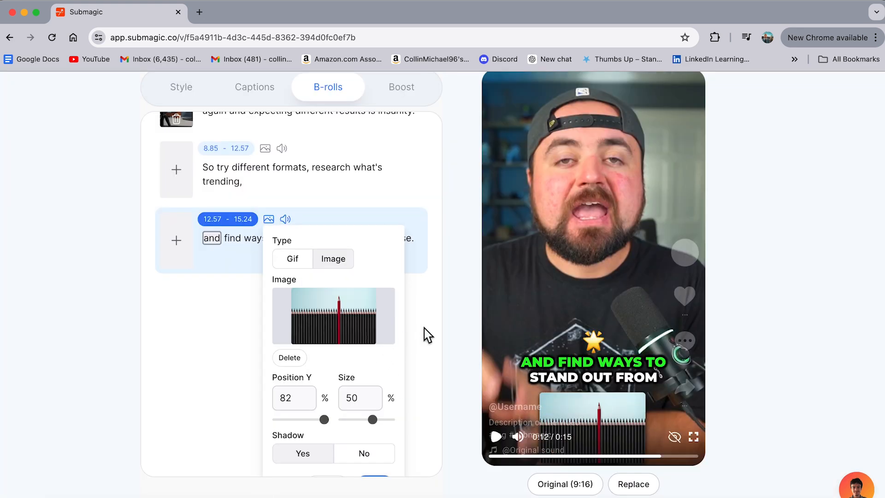
Set the pencil image's vertical position to 53% and apply the overlay.
scroll(428, 335, "down", 1)
mouse_move(325, 394)
left_mouse_down()
mouse_move(302, 396)
mouse_move(310, 397)
left_mouse_up()
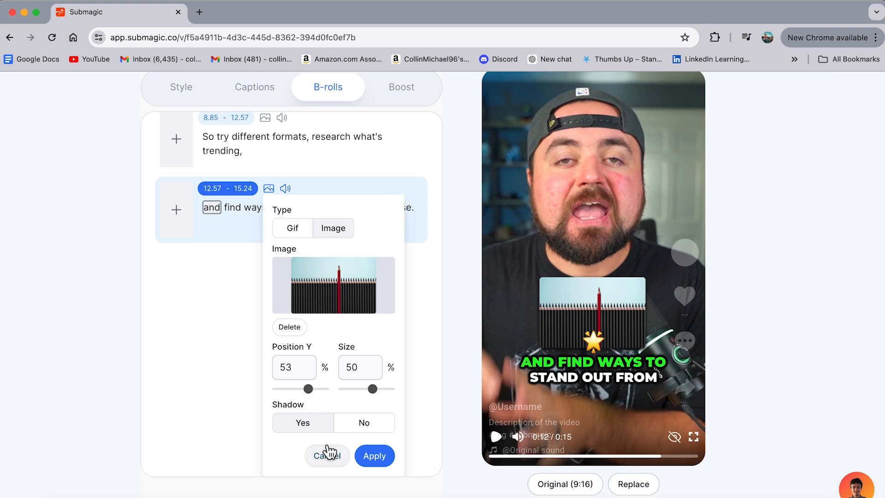
left_click(375, 456)
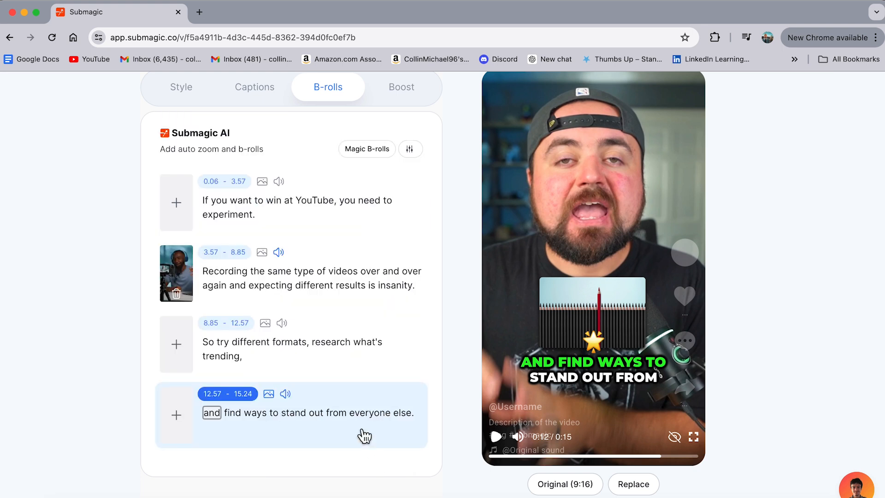
Delete the star emoji from the "and find ways to stand out from" caption.
left_click(256, 98)
scroll(241, 372, "down", 5)
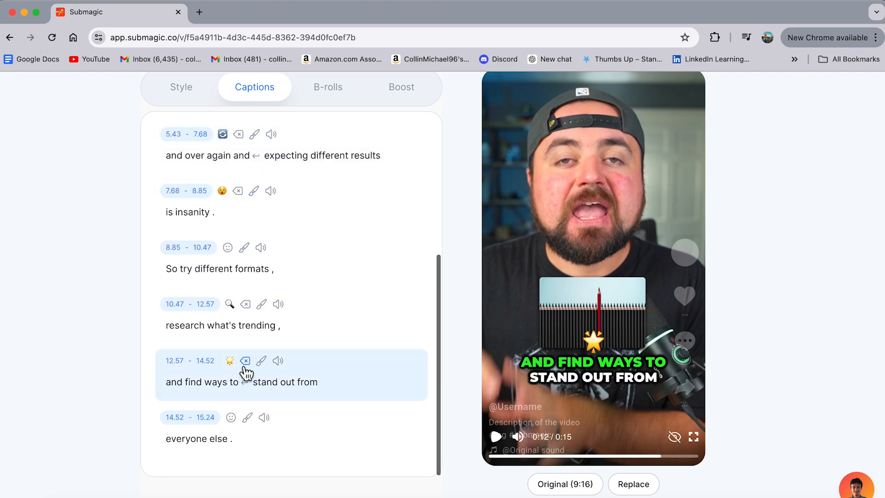
left_click(248, 367)
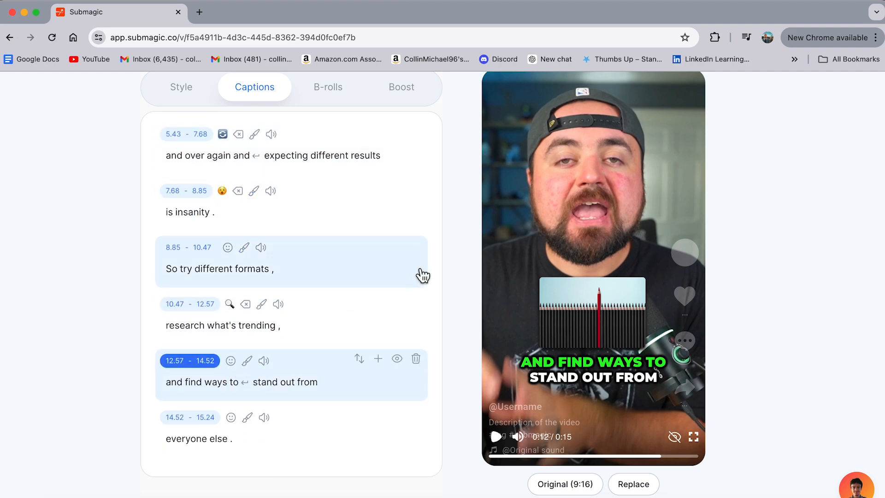
scroll(406, 283, "up", 5)
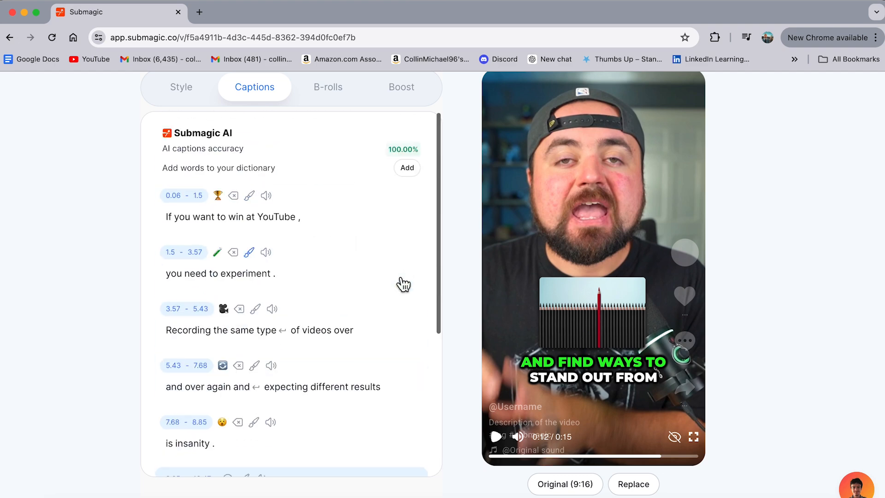
scroll(402, 284, "down", 5)
scroll(402, 284, "up", 5)
Lower the captions in the Custom Hormozi 2 style by setting their vertical position to 68%.
left_click(188, 92)
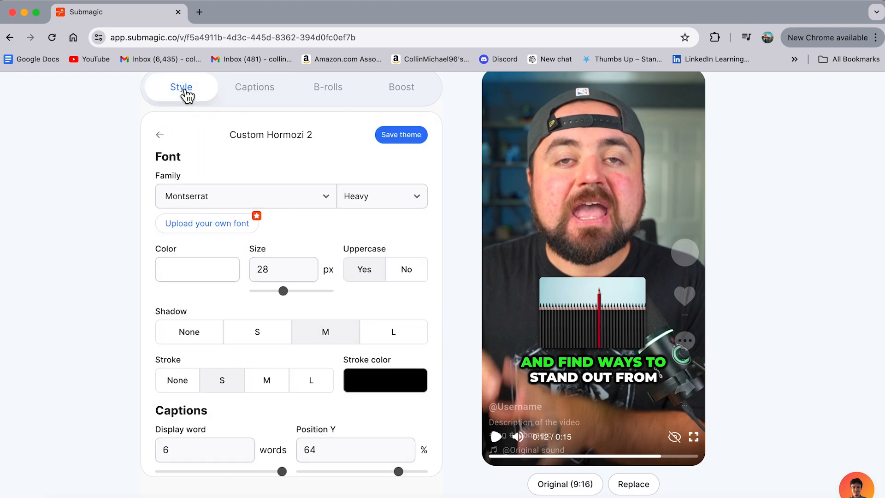
scroll(417, 407, "down", 4)
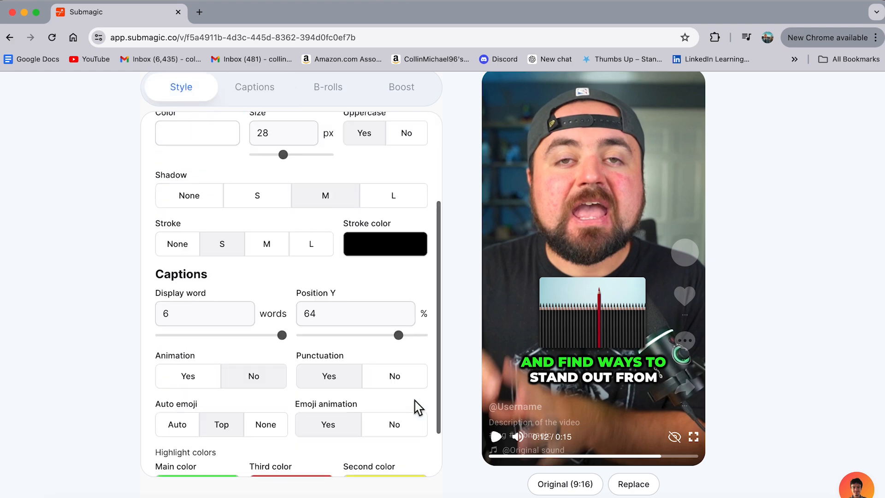
left_click_drag(397, 289, 405, 301)
scroll(325, 127, "up", 4)
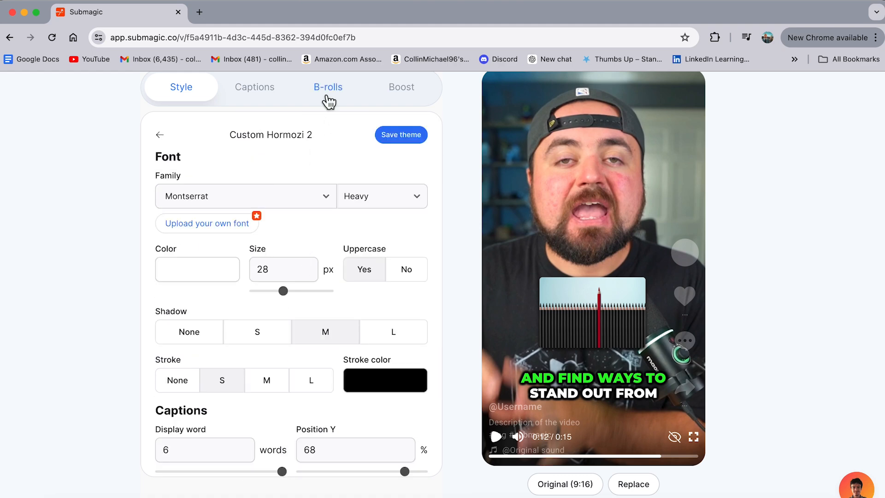
Move the pencil image on the last line slightly lower above the caption and play the preview from 0:07.
left_click(327, 96)
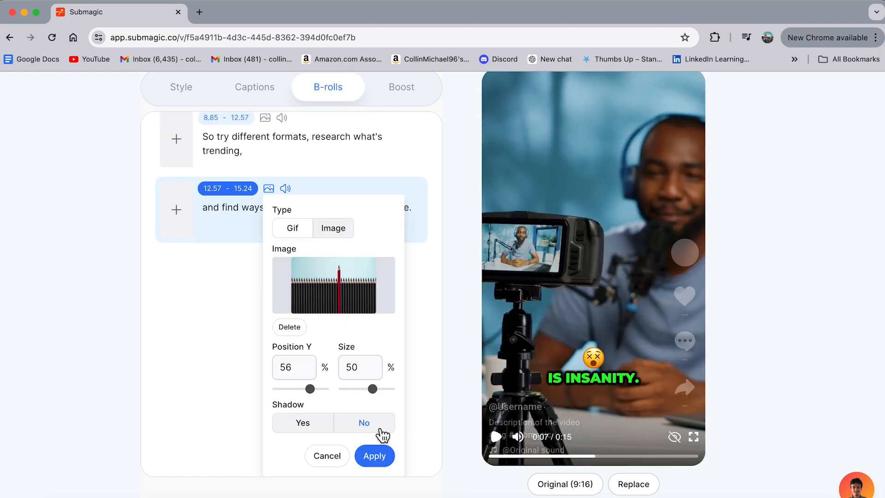
left_click(373, 457)
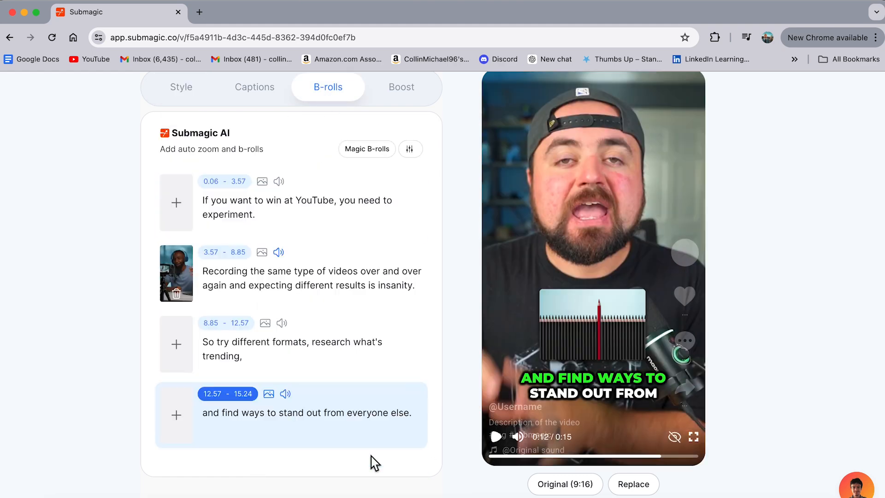
left_click(594, 456)
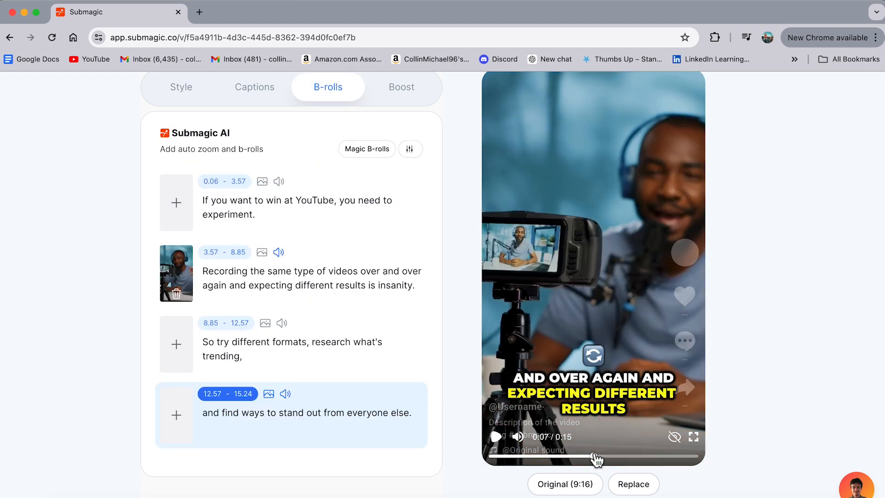
left_click(496, 436)
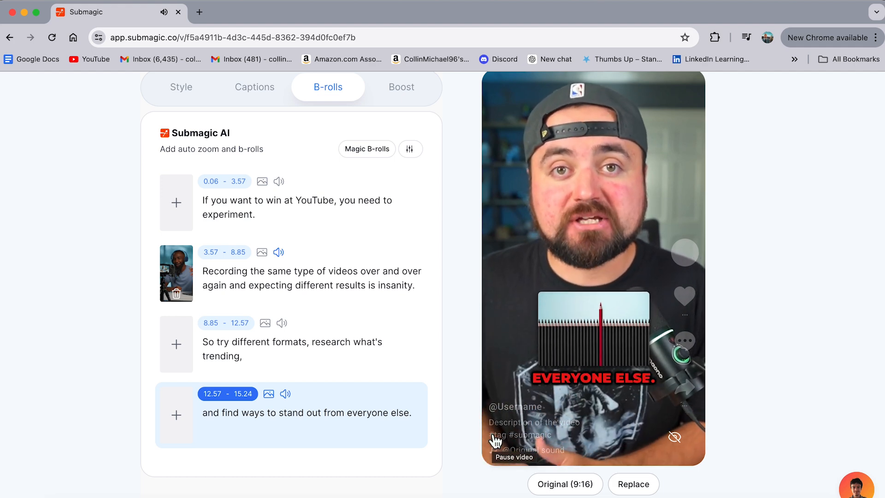
Turn on the AI Hook title for the video and regenerate its wording.
scroll(799, 352, "up", 2)
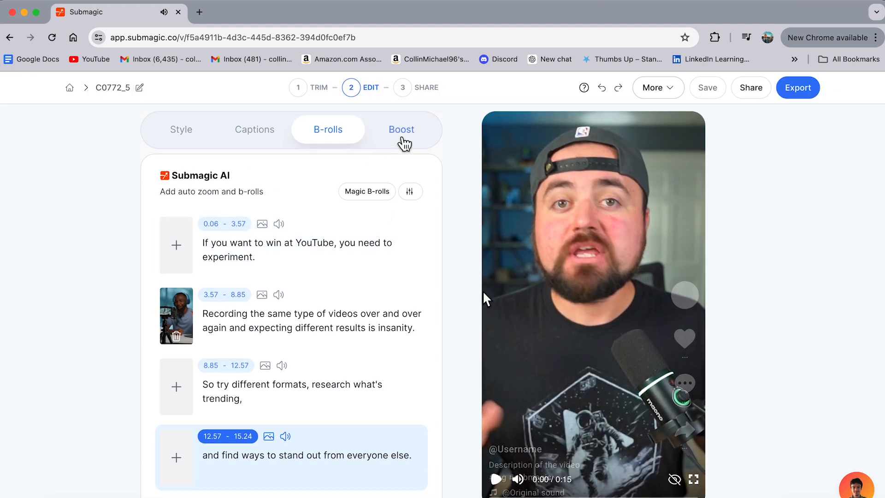
left_click(403, 143)
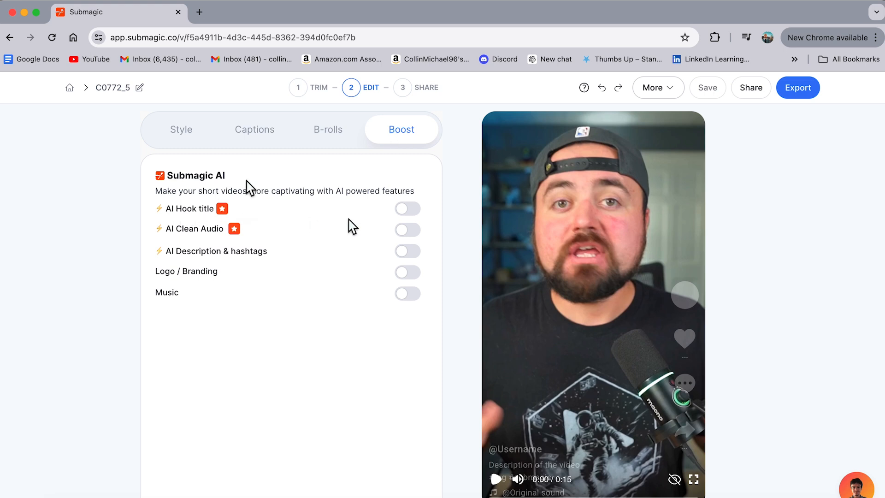
left_click(405, 209)
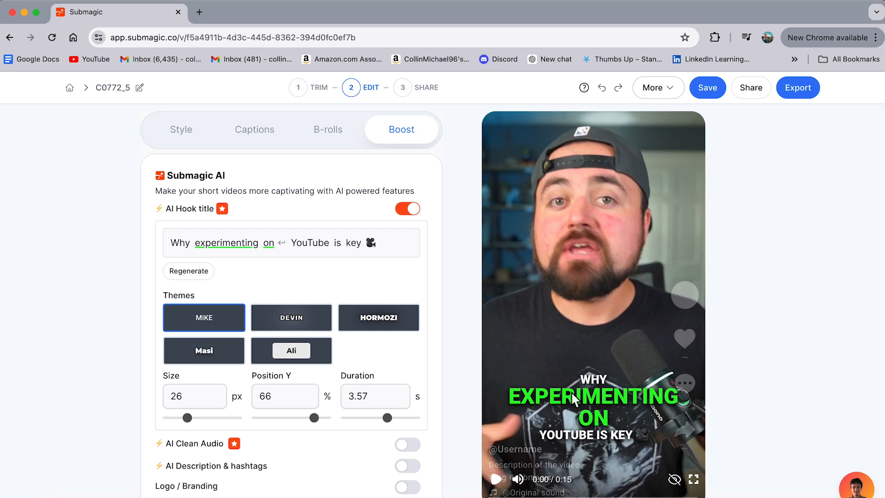
left_click(178, 277)
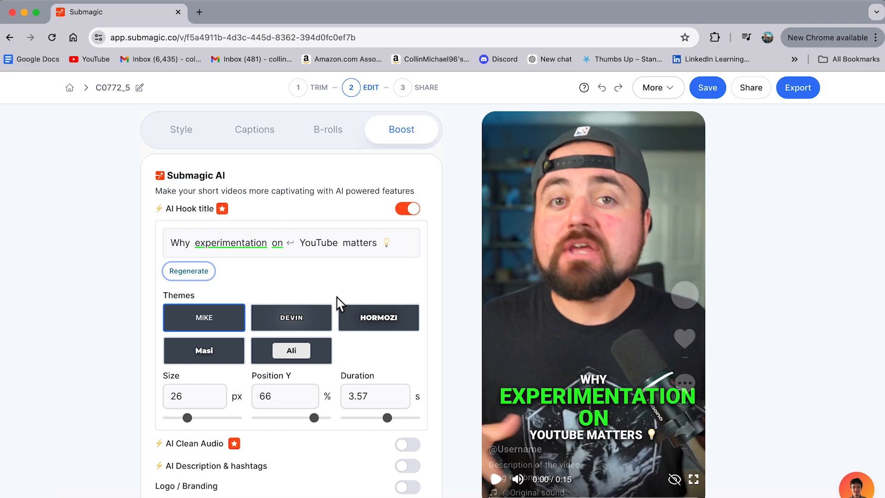
Preview the generated hook title from the start of the video and turn the AI Hook title off.
scroll(454, 397, "down", 1)
scroll(456, 401, "up", 1)
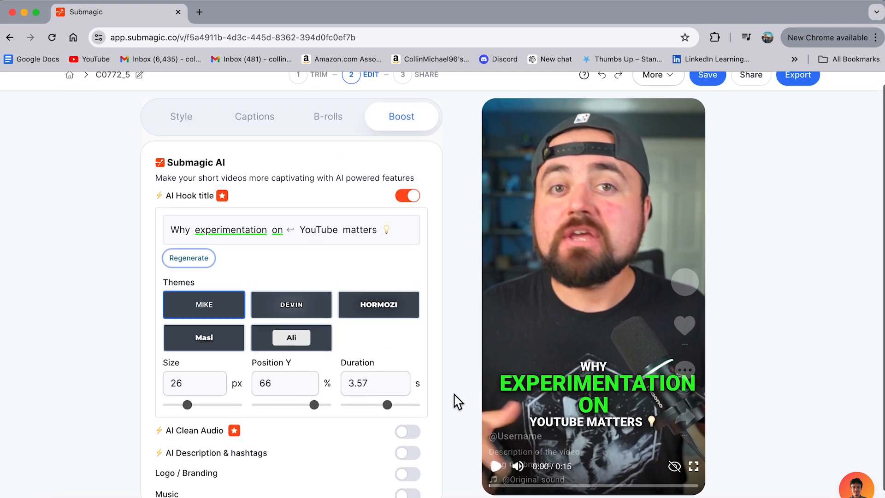
left_click(495, 466)
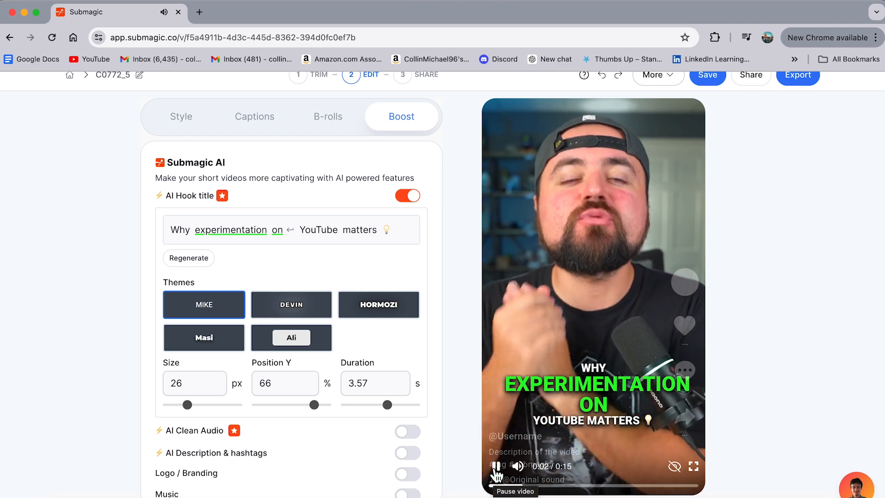
left_click(496, 471)
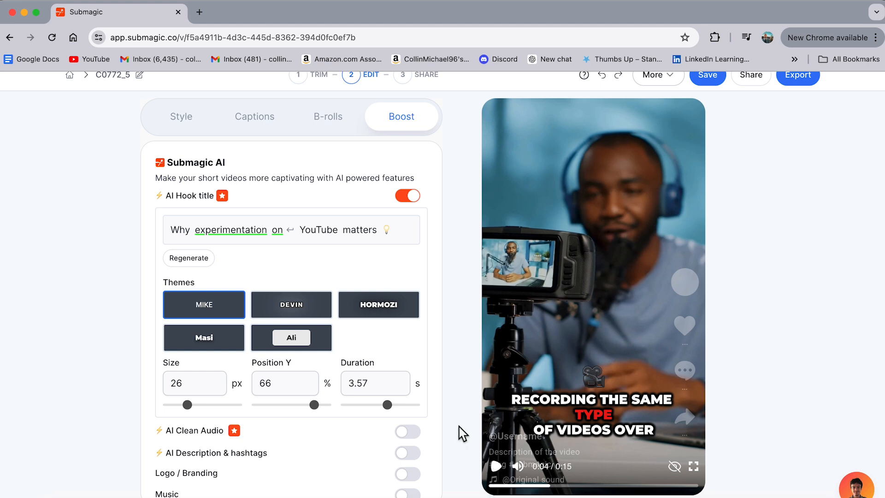
left_click(407, 195)
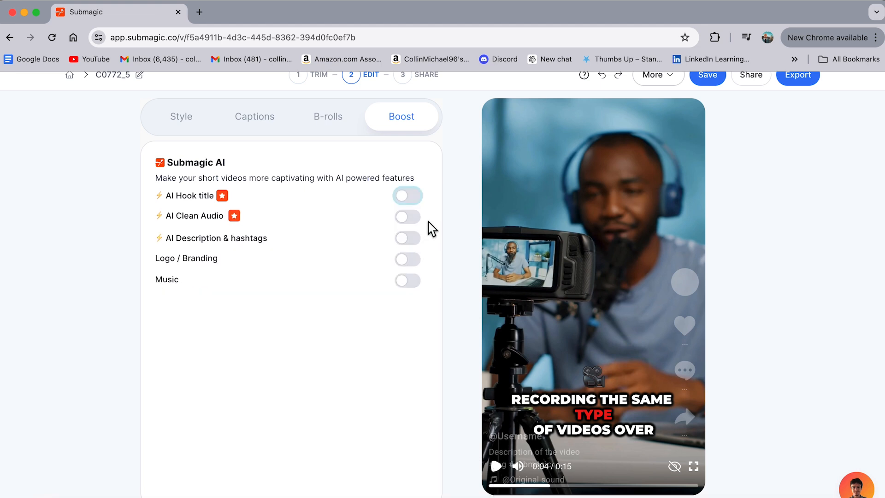
Generate an AI description with hashtags for the video and switch the feature back off.
left_click(407, 240)
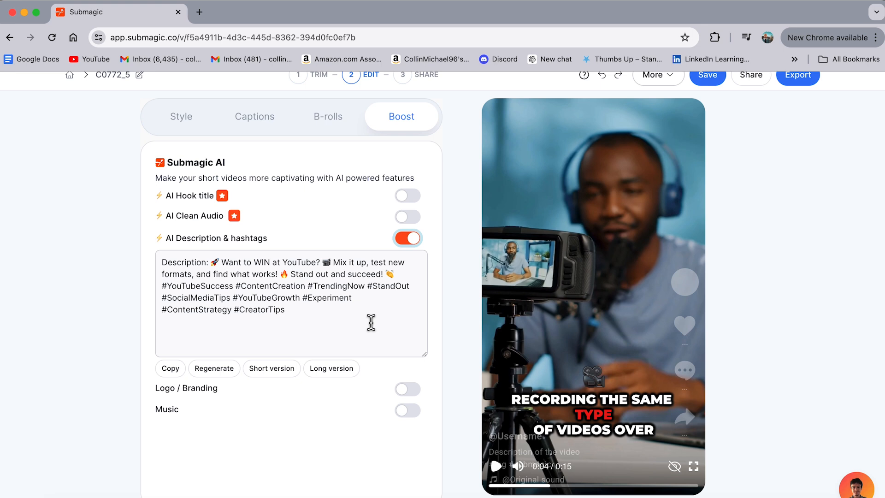
left_click(410, 243)
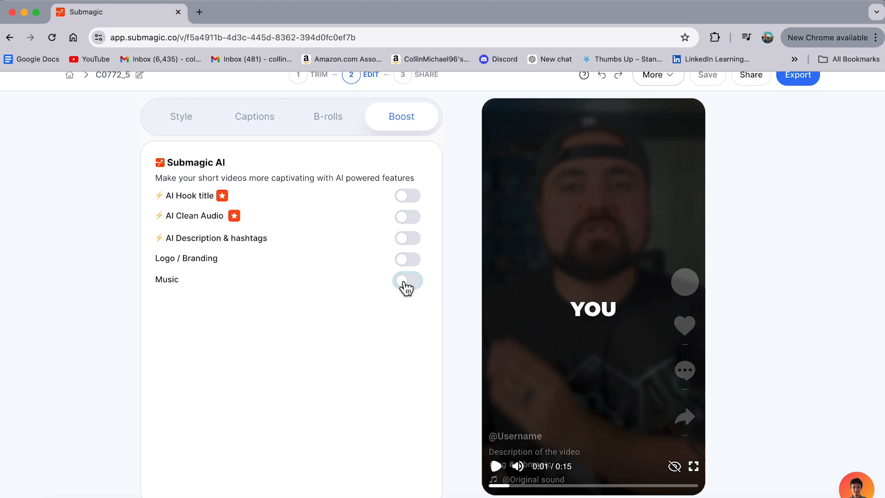
Turn on background music and apply the 2:38 "Extreme" track from the Hype category of the premium music library.
left_click(406, 286)
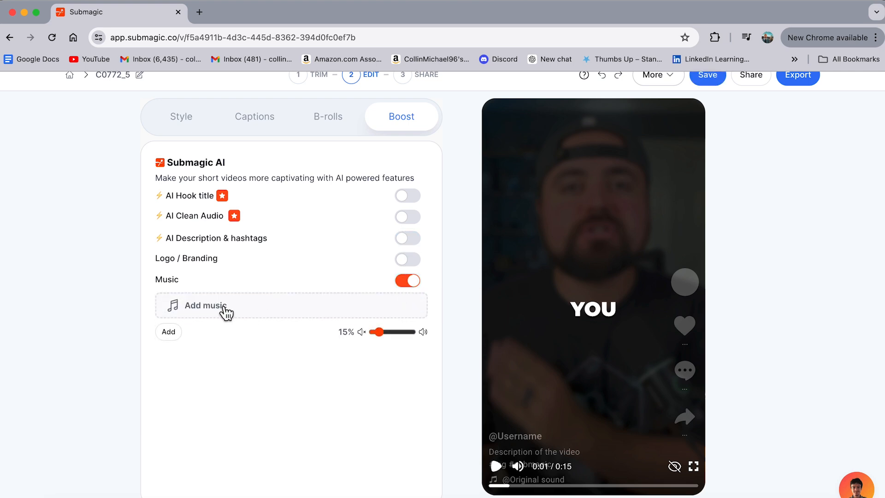
left_click(226, 313)
left_click(273, 131)
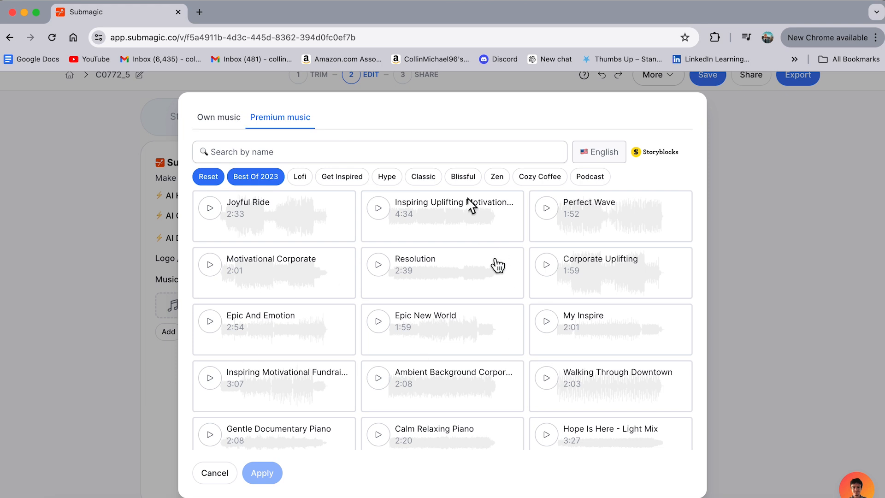
left_click(387, 177)
left_click(274, 376)
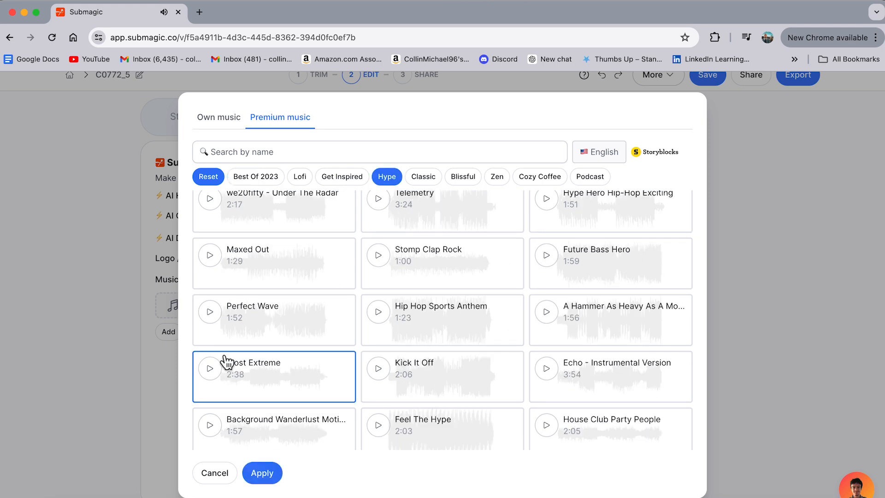
left_click(259, 473)
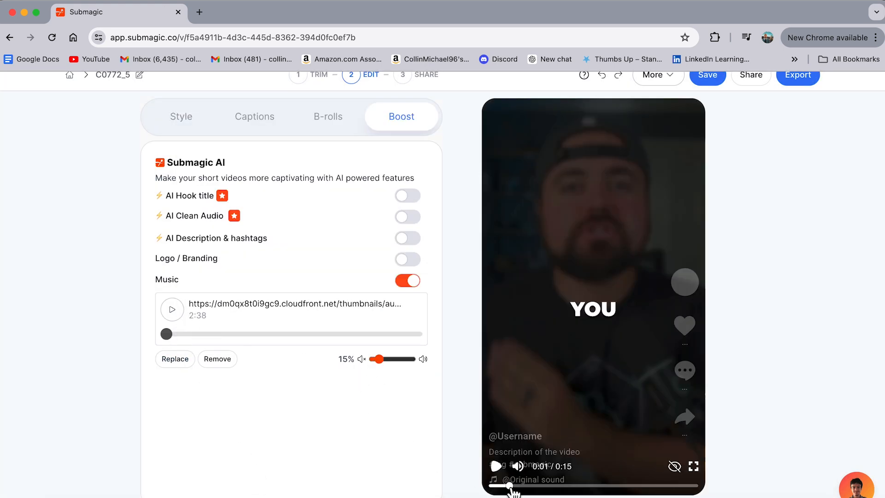
Set the background music volume to 12% and play the preview from the start.
left_click(509, 485)
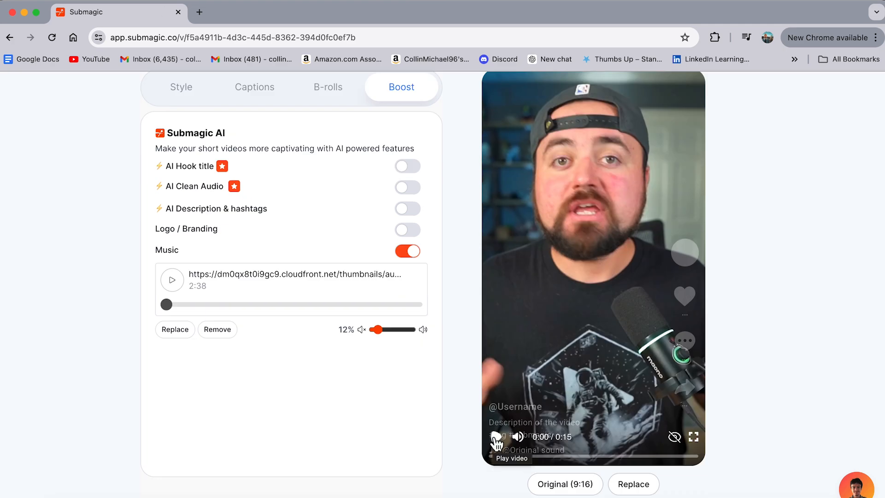
left_click(496, 437)
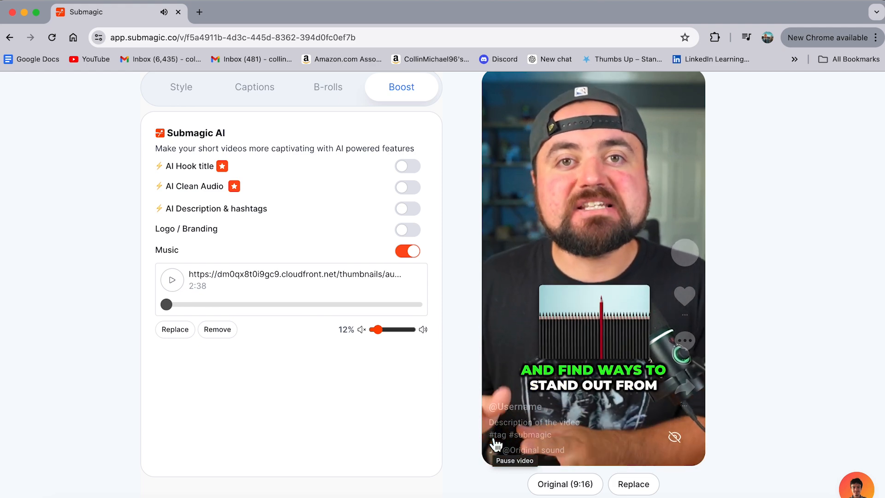
Open the additional options for downloading, exporting or copying the video's subtitles.
scroll(447, 306, "up", 1)
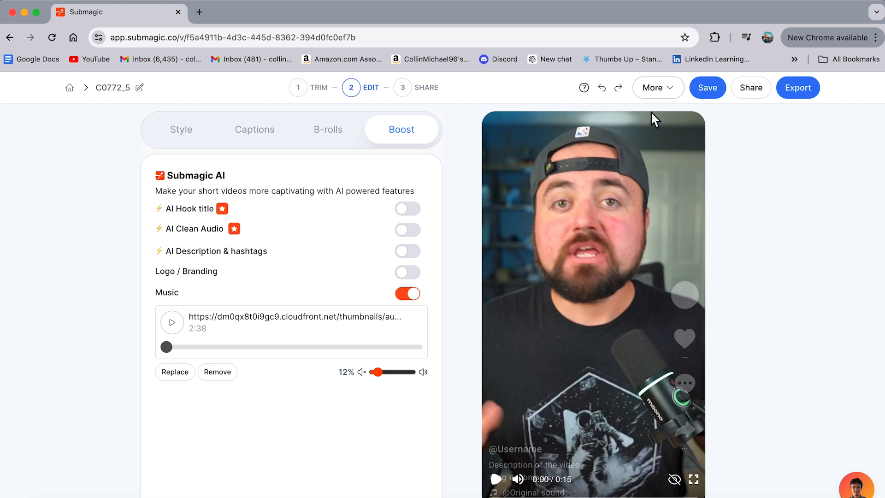
left_click(651, 87)
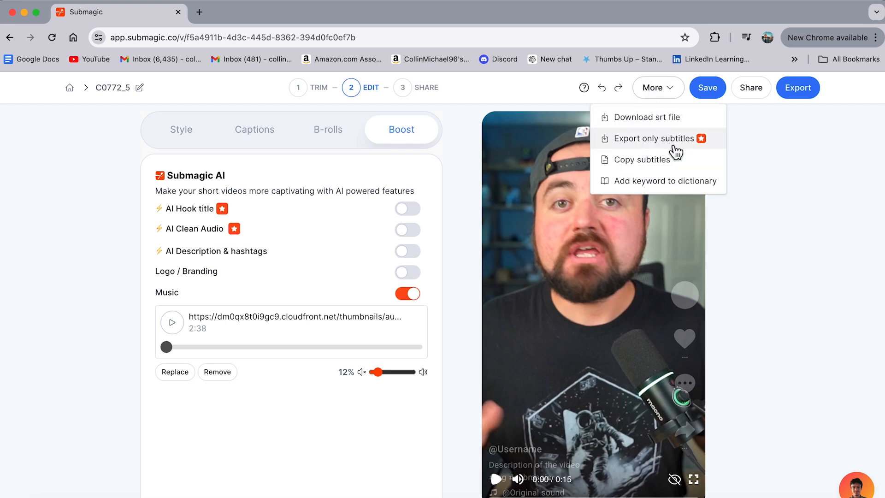